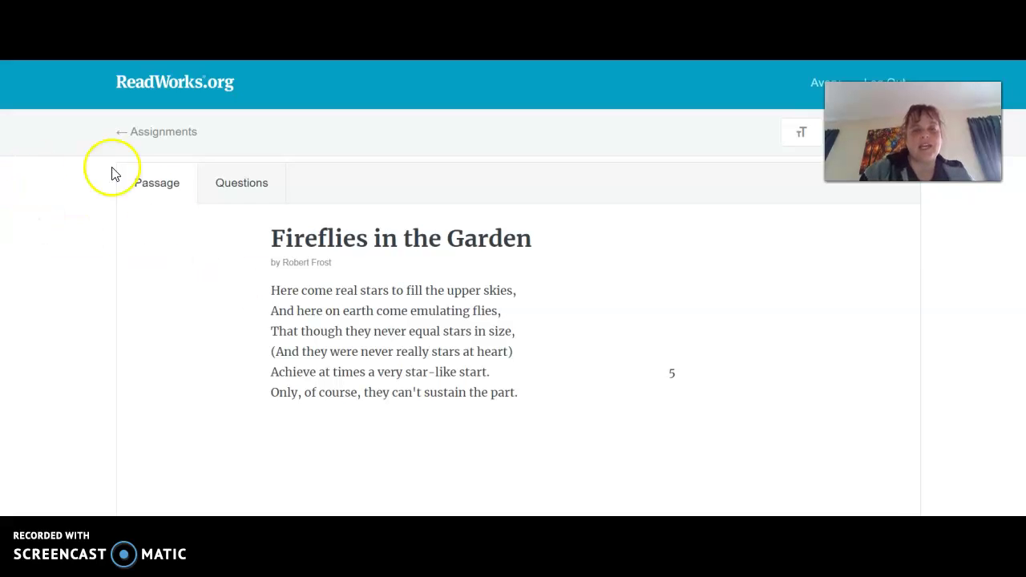
# Select part of the poem's title, then clear the selection.
pyautogui.moveTo(271, 237); pyautogui.dragTo(455, 231)
pyautogui.click(314, 230)
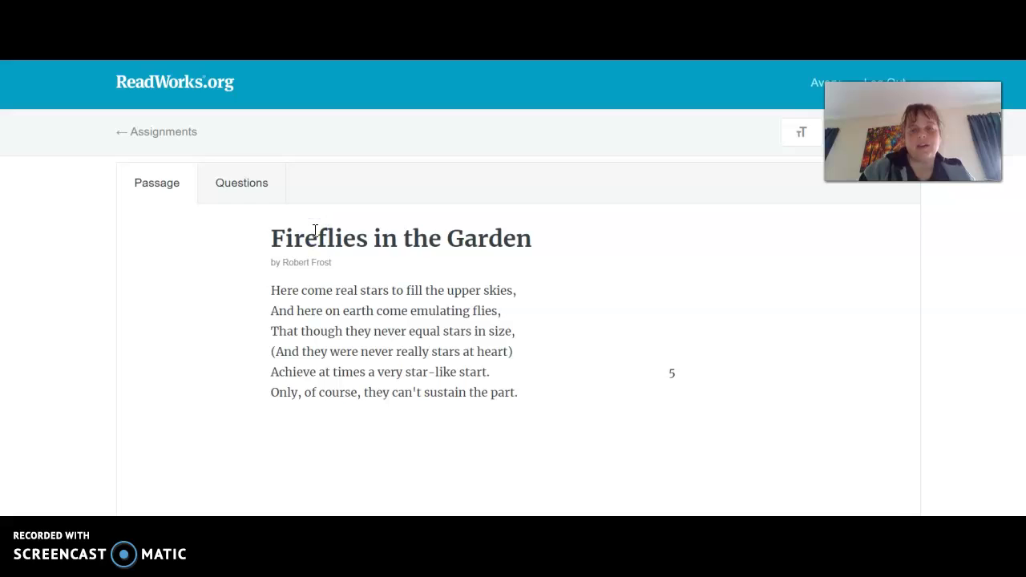
pyautogui.click(301, 279)
pyautogui.click(318, 313)
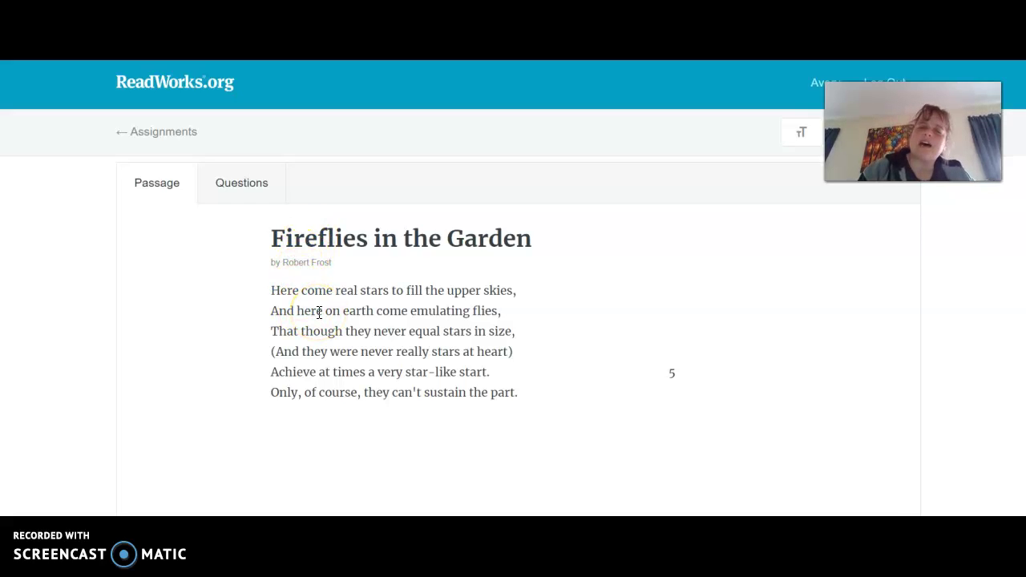
# Highlight "real stars" in line 1 green and note "What does the poet mean by real stars?".
pyautogui.moveTo(335, 291); pyautogui.dragTo(386, 295)
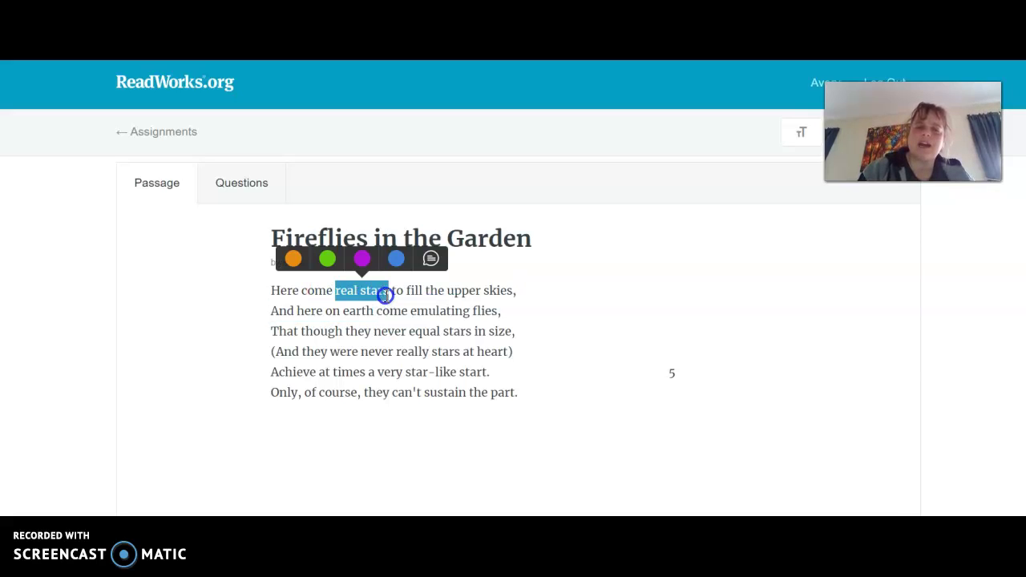
pyautogui.click(335, 291)
pyautogui.moveTo(335, 292); pyautogui.dragTo(389, 292)
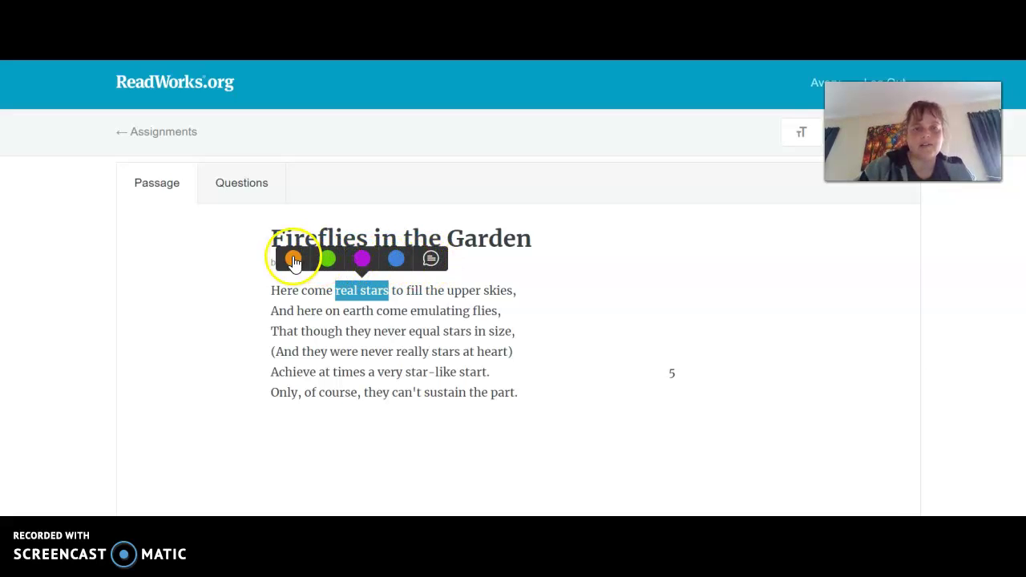
pyautogui.click(326, 259)
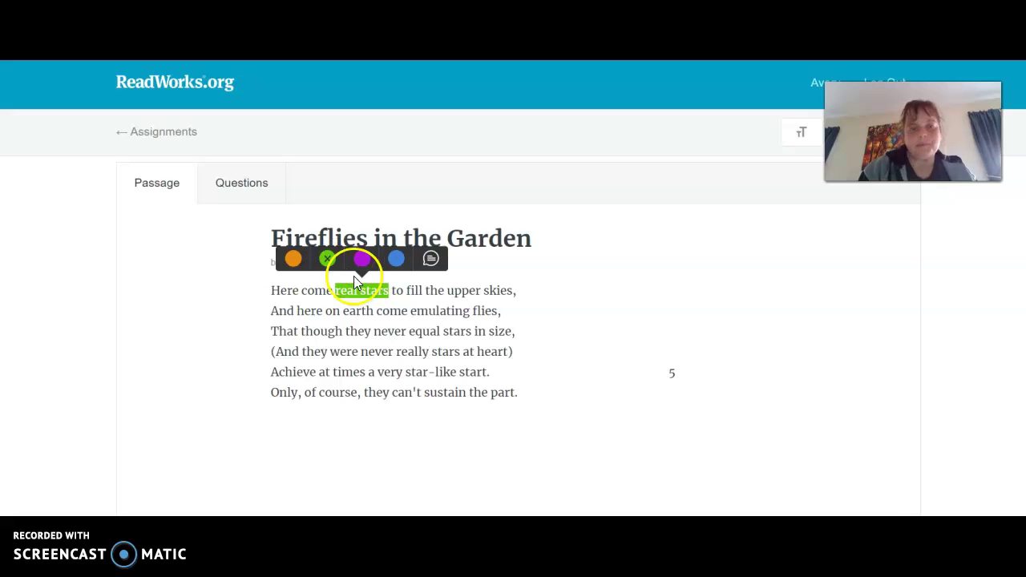
pyautogui.click(431, 258)
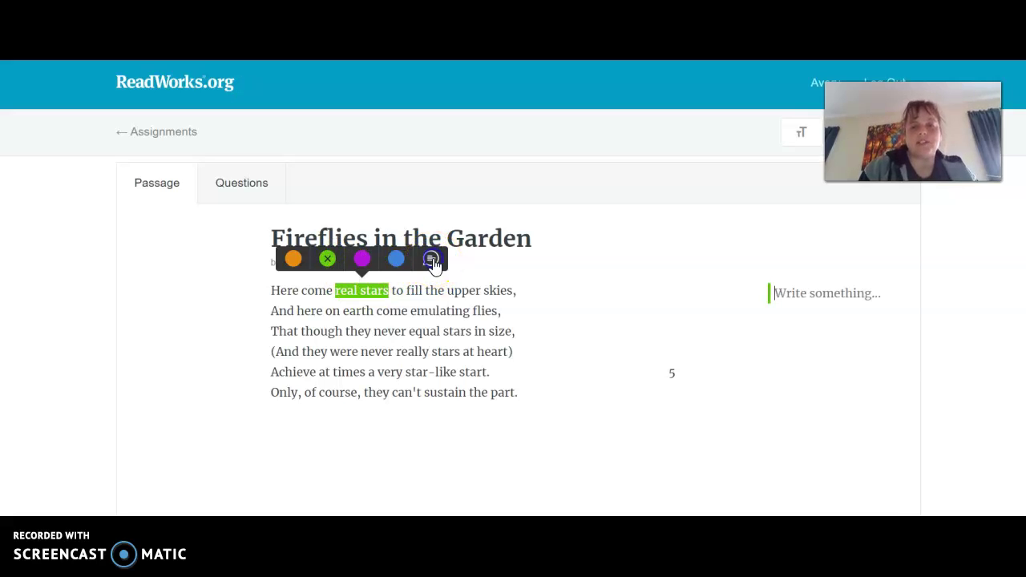
pyautogui.write('What')
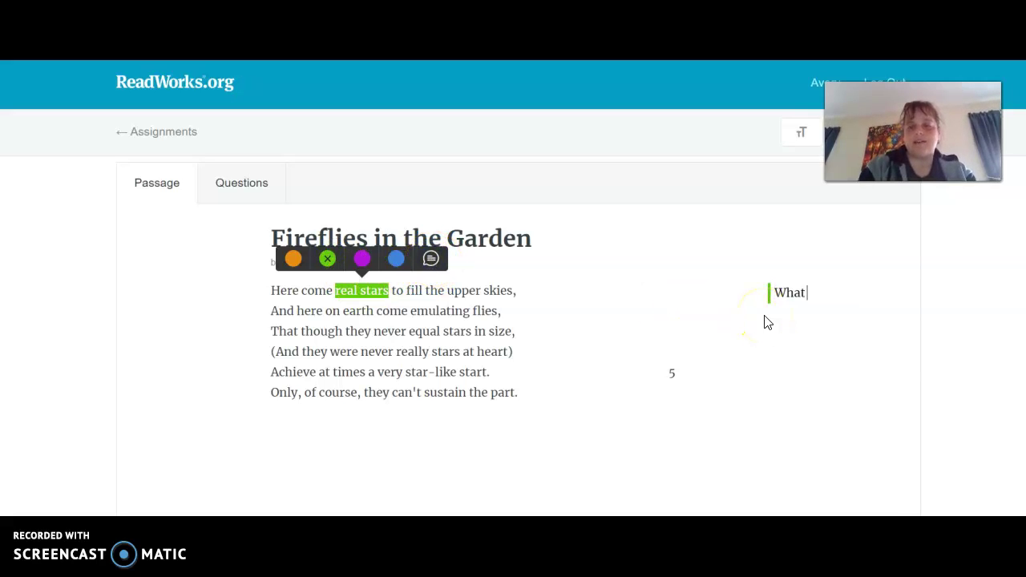
pyautogui.write(' does the po')
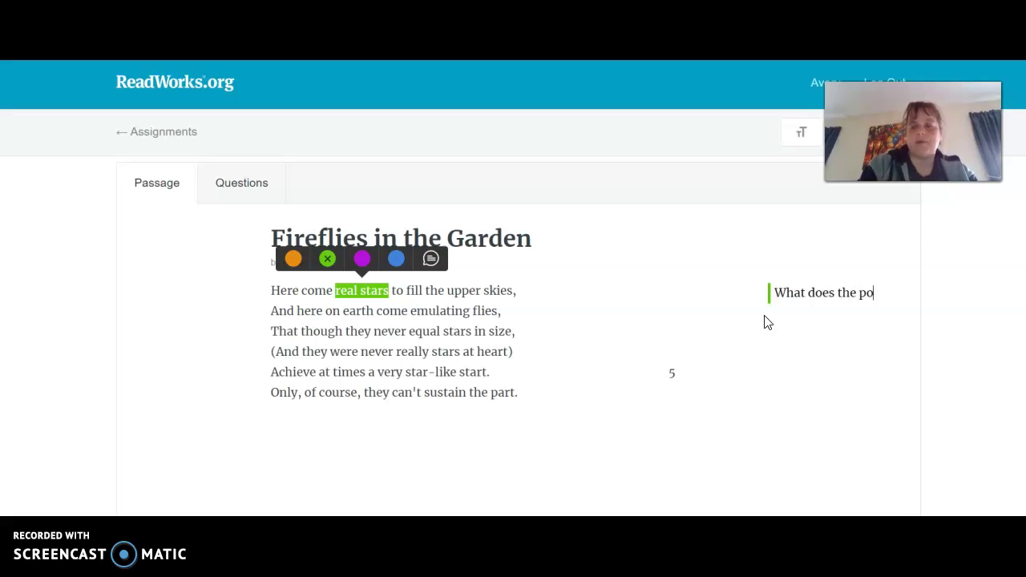
pyautogui.write('et mean by rea')
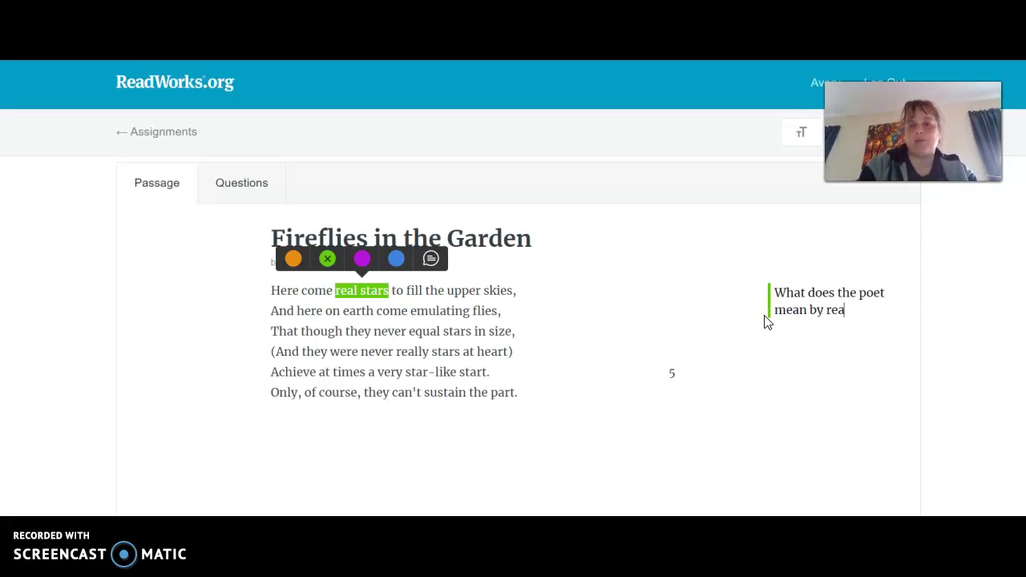
pyautogui.write('l stars?')
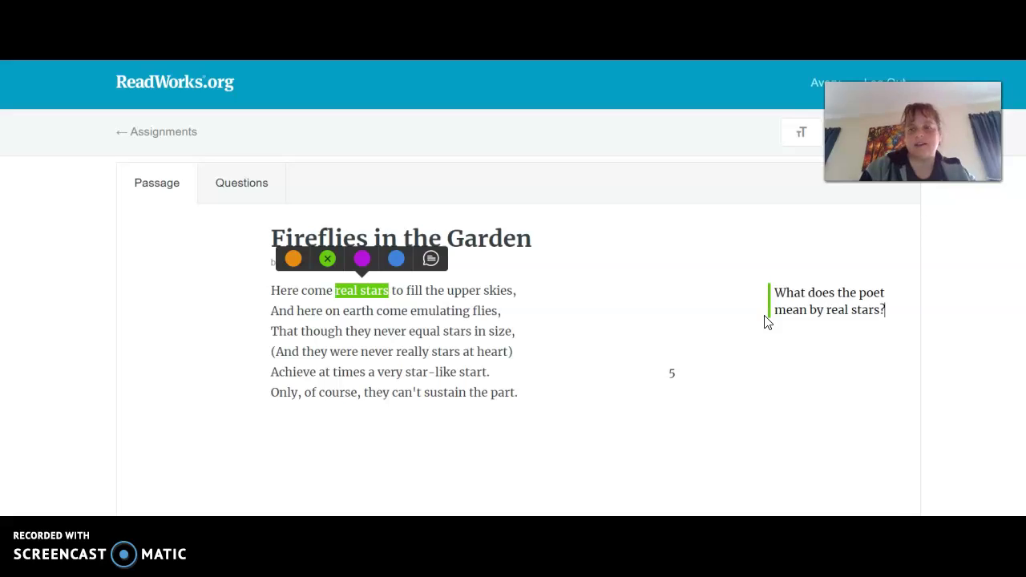
pyautogui.click(585, 330)
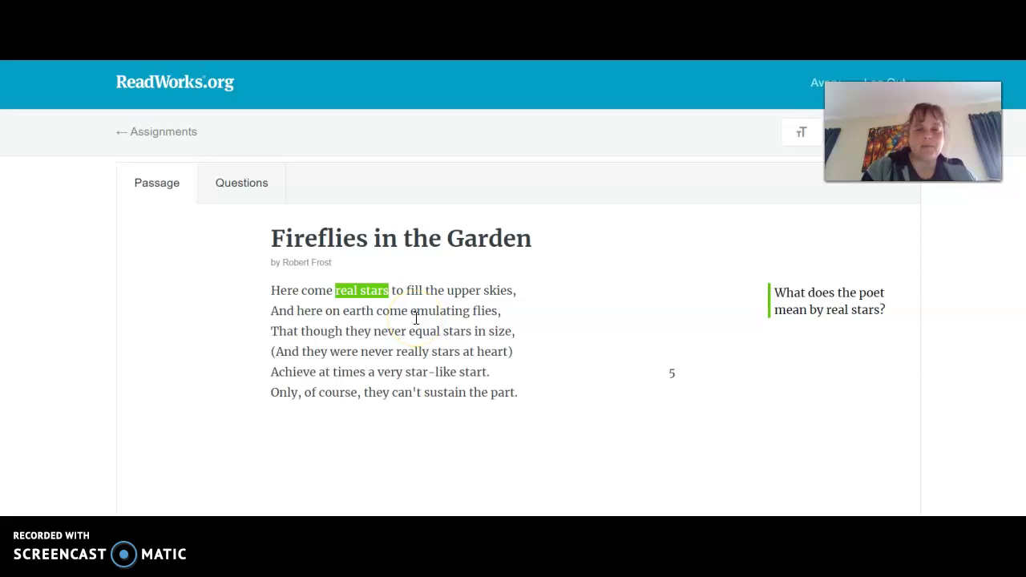
# Give "upper skies" a green highlight with the note "What did the poet mean by upper skies?".
pyautogui.moveTo(448, 290); pyautogui.dragTo(515, 292)
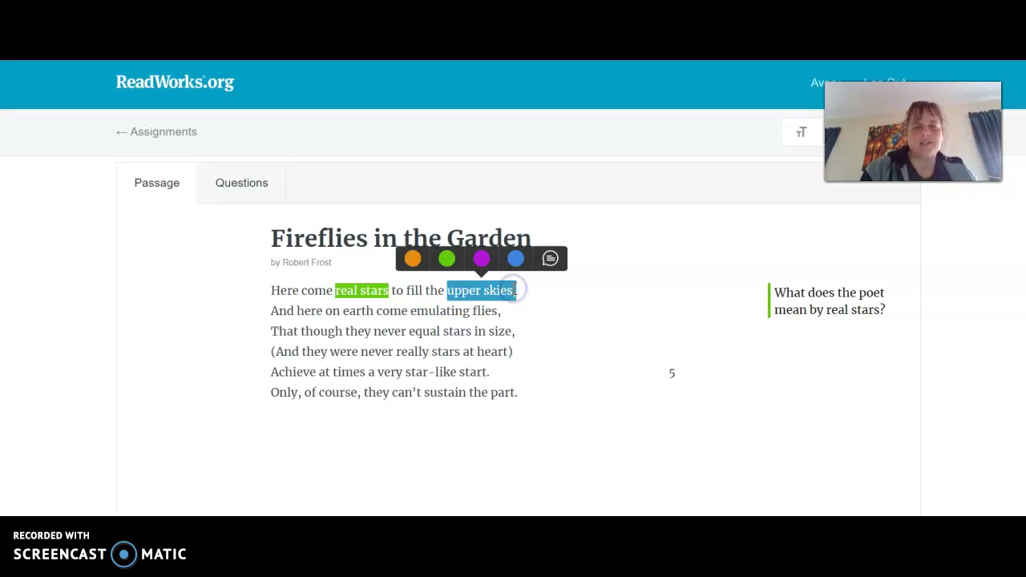
pyautogui.click(446, 258)
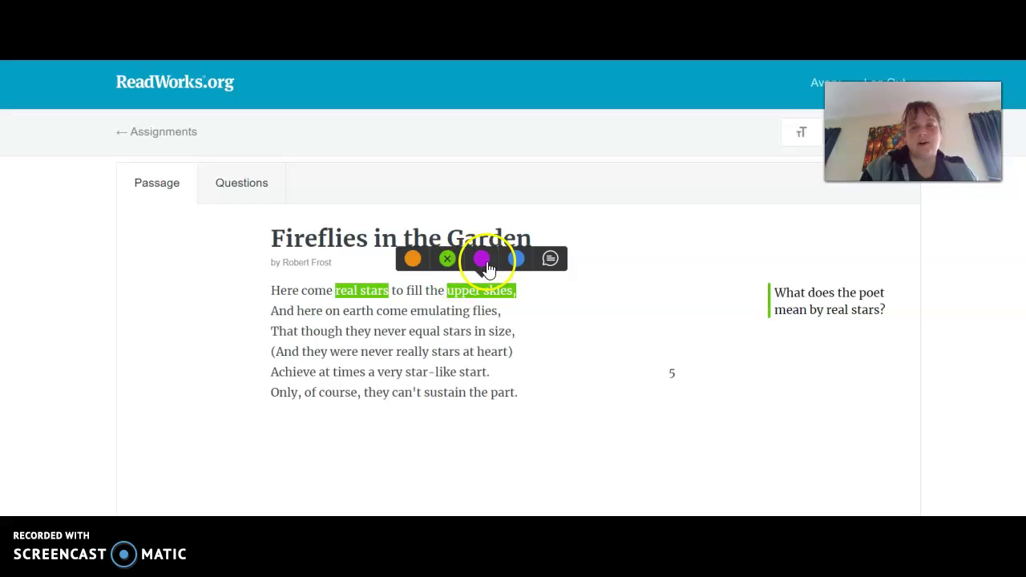
pyautogui.click(550, 258)
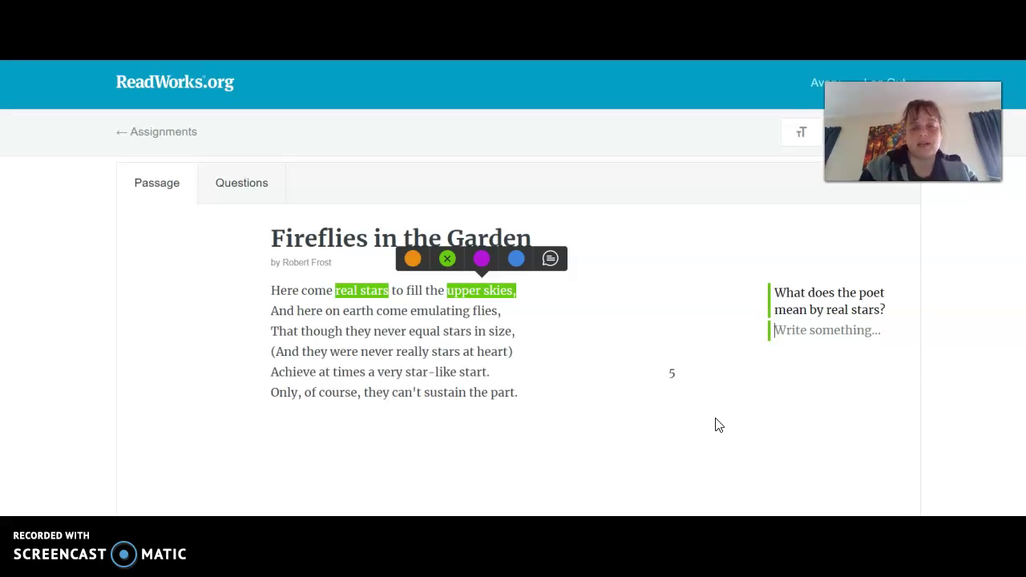
pyautogui.write('What does')
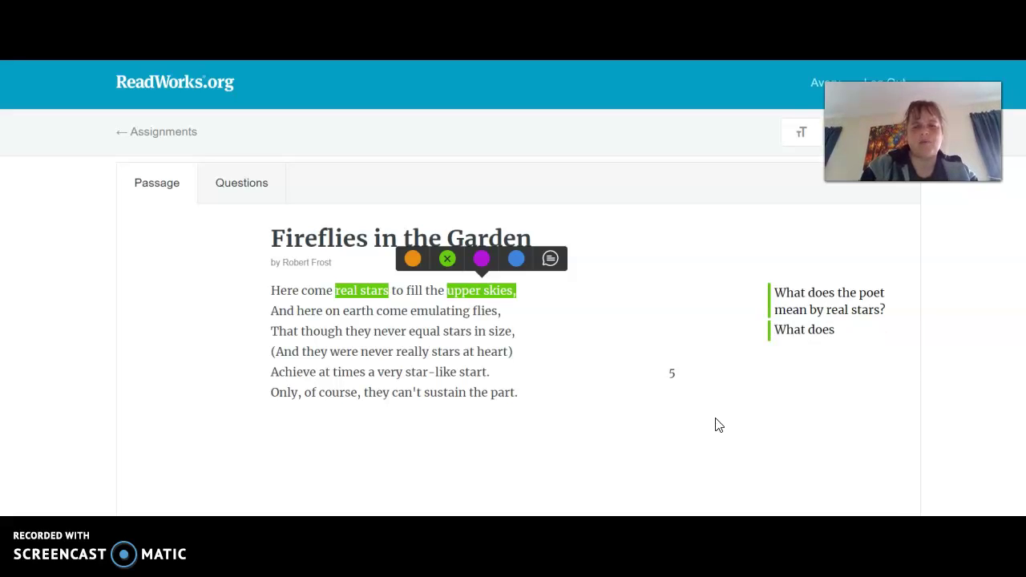
pyautogui.press('BackSpace')
pyautogui.press('BackSpace')
pyautogui.press('BackSpace')
pyautogui.write('id the poet mea')
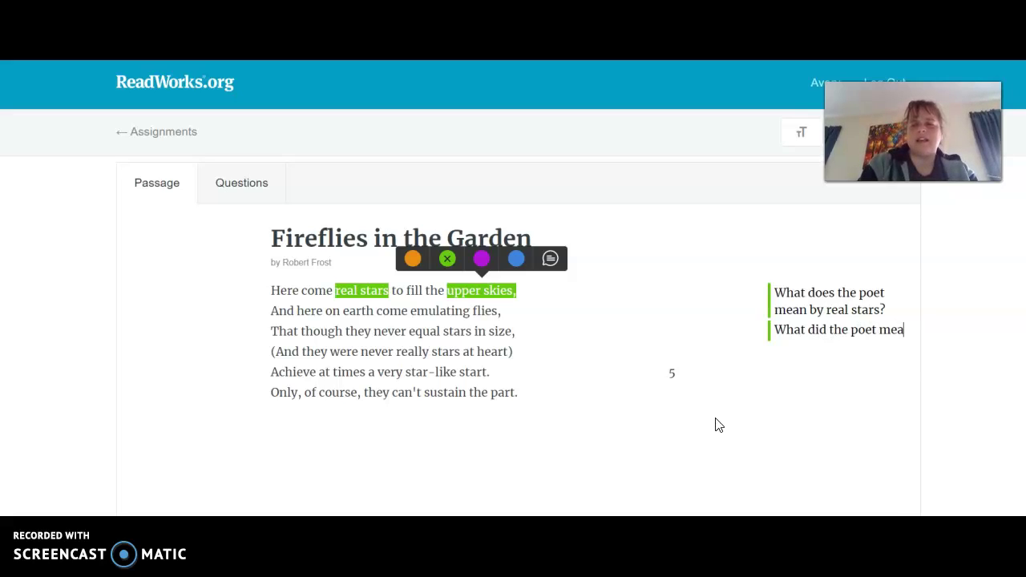
pyautogui.write('n by upper skies?')
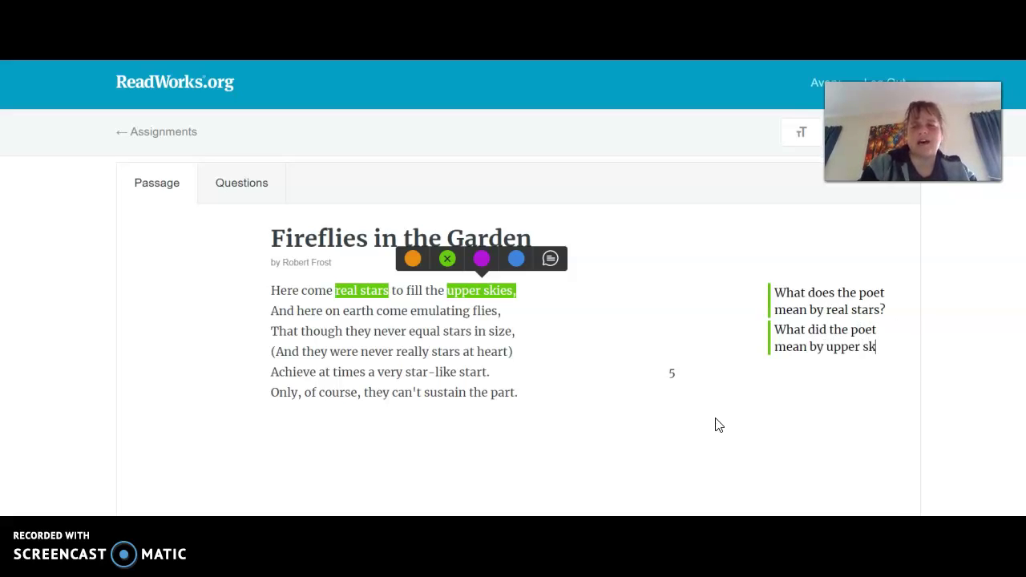
pyautogui.click(580, 351)
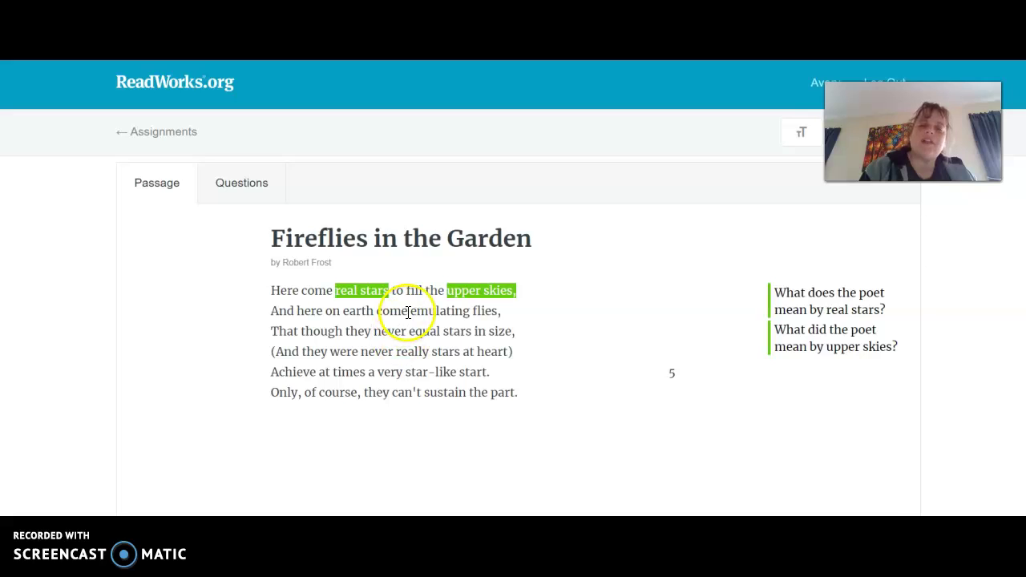
# Highlight "emulating" in line 2 orange and attach the note "copying?".
pyautogui.moveTo(412, 311); pyautogui.dragTo(466, 314)
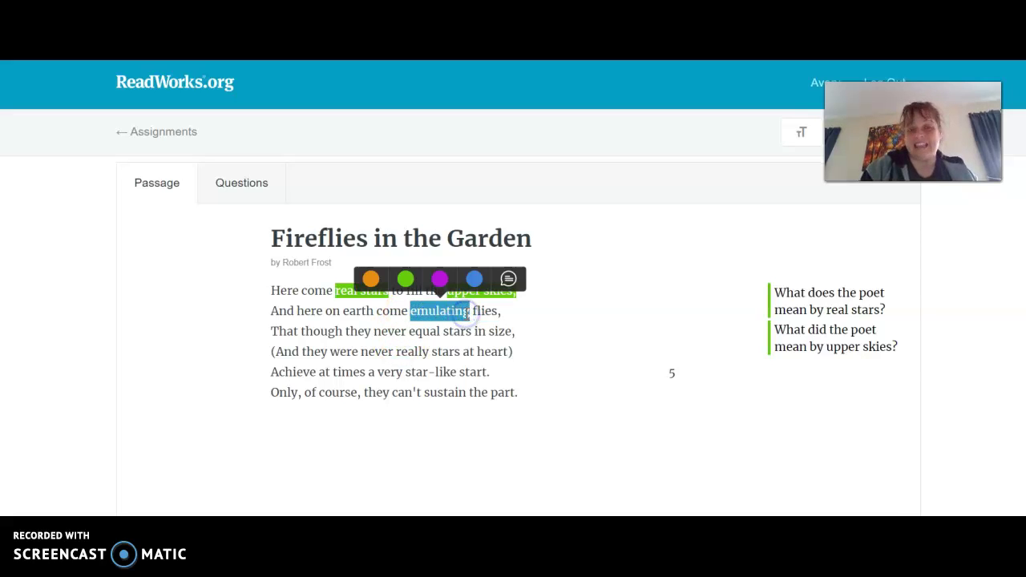
pyautogui.click(373, 285)
pyautogui.click(507, 280)
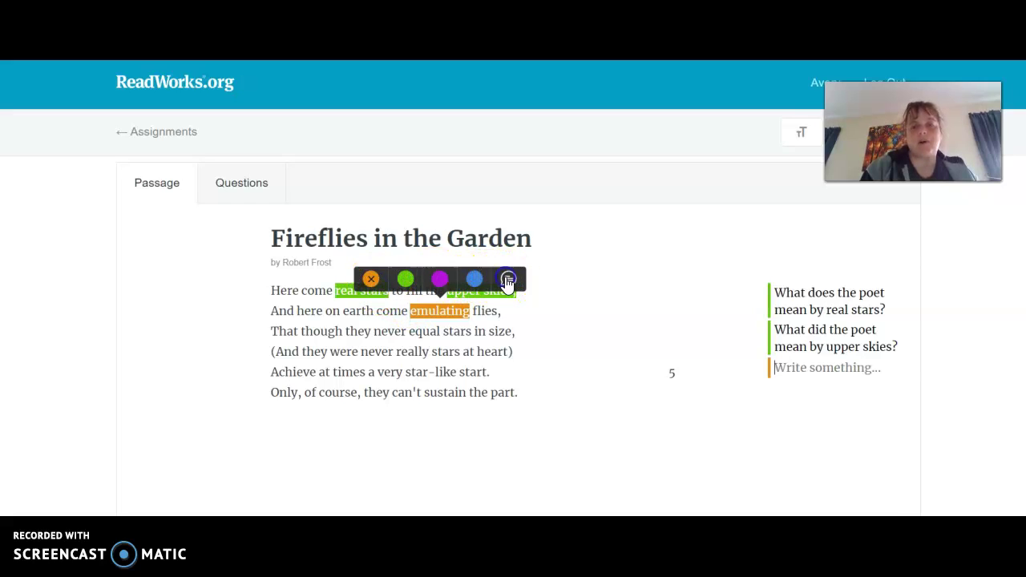
pyautogui.write('copying?')
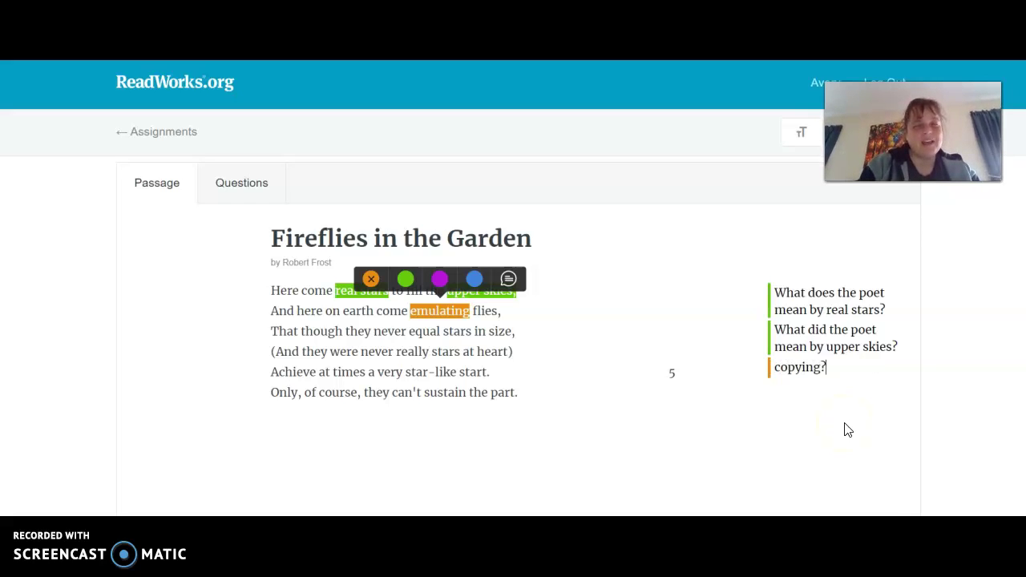
pyautogui.click(662, 317)
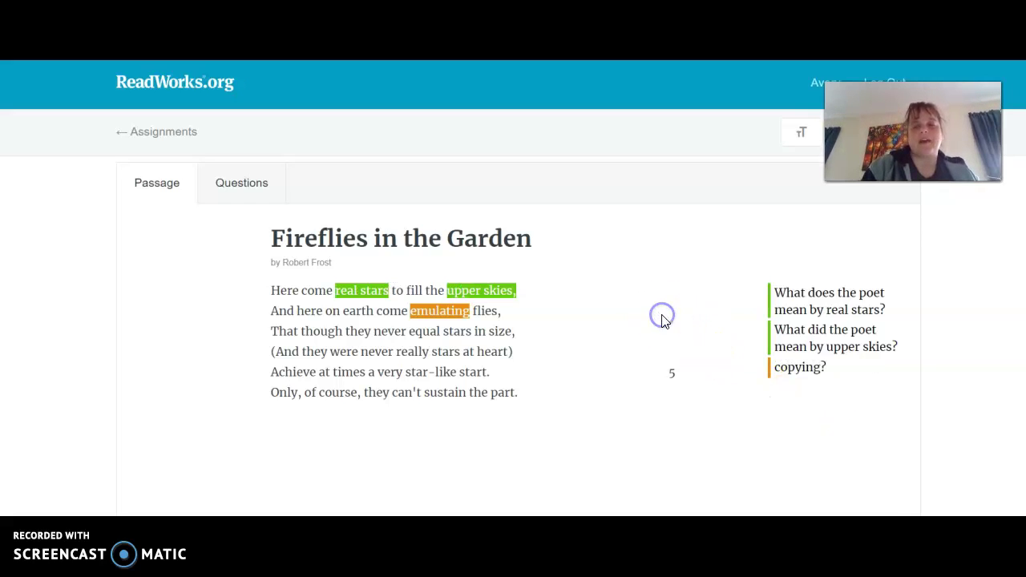
# Reselect the orange "emulating" highlight to check its note, then close the options.
pyautogui.click(544, 304)
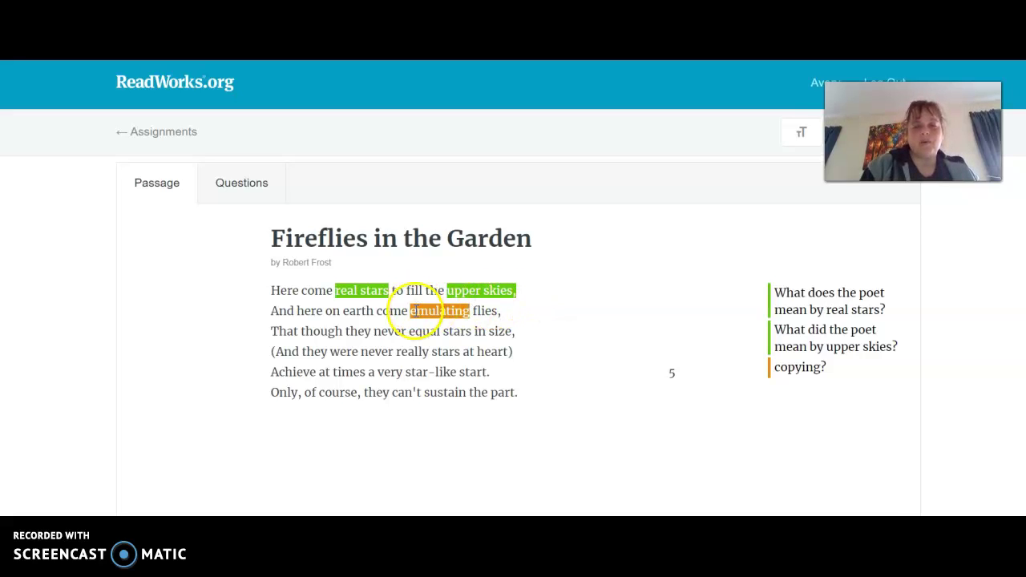
pyautogui.click(415, 312)
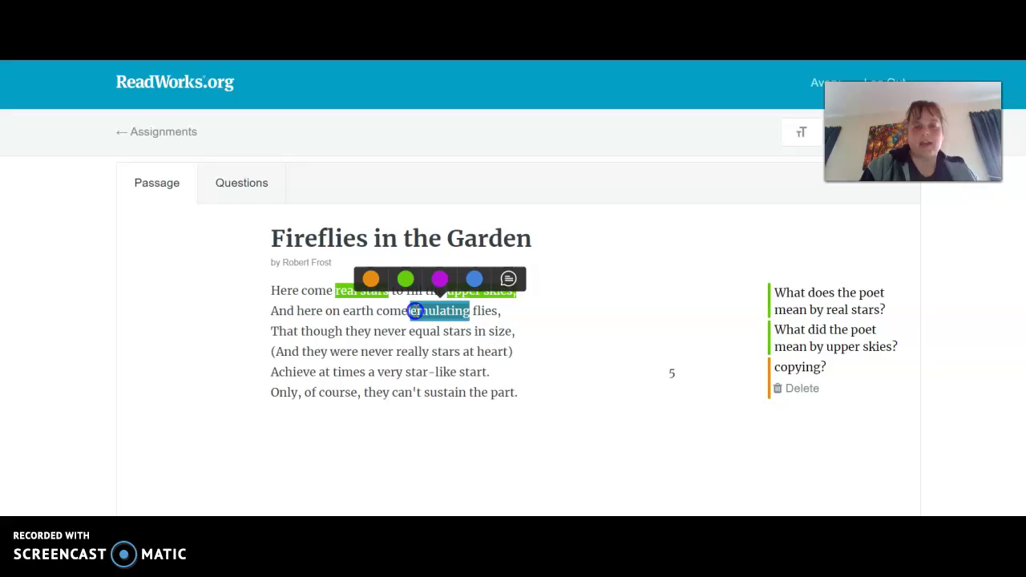
pyautogui.click(508, 283)
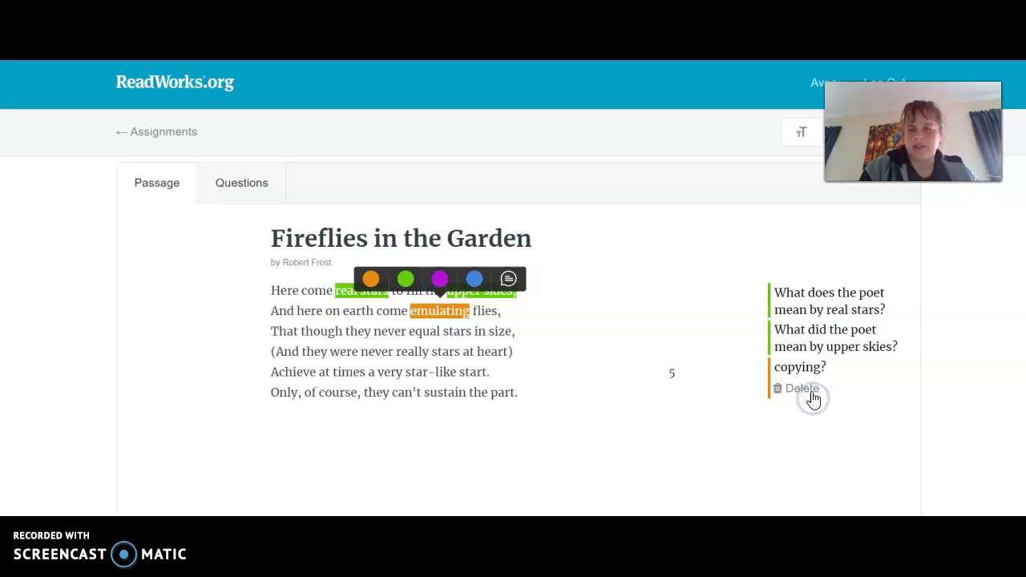
pyautogui.click(697, 394)
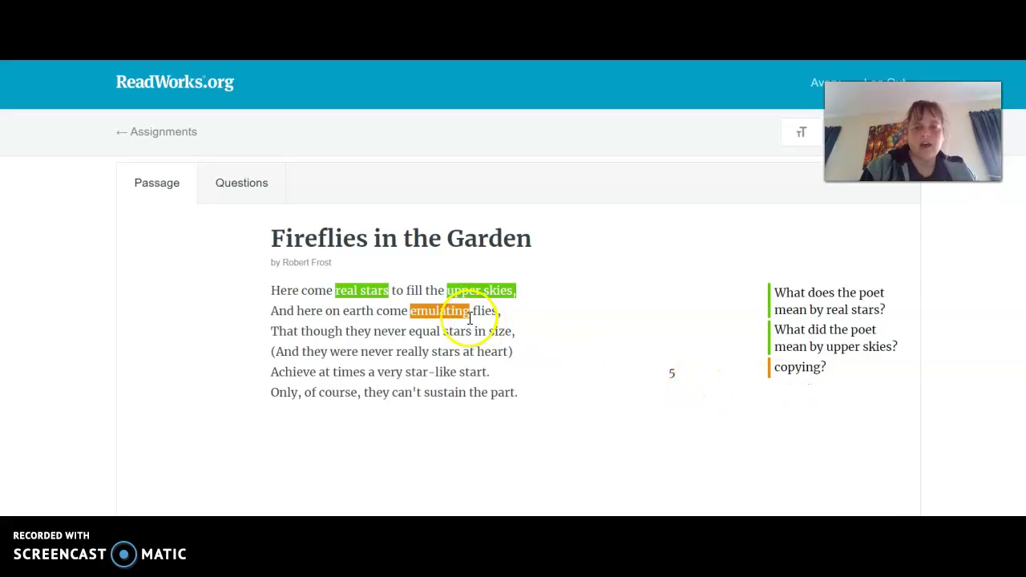
# Apply a green highlight to "emulating flies," in line 2.
pyautogui.moveTo(409, 311); pyautogui.dragTo(500, 312)
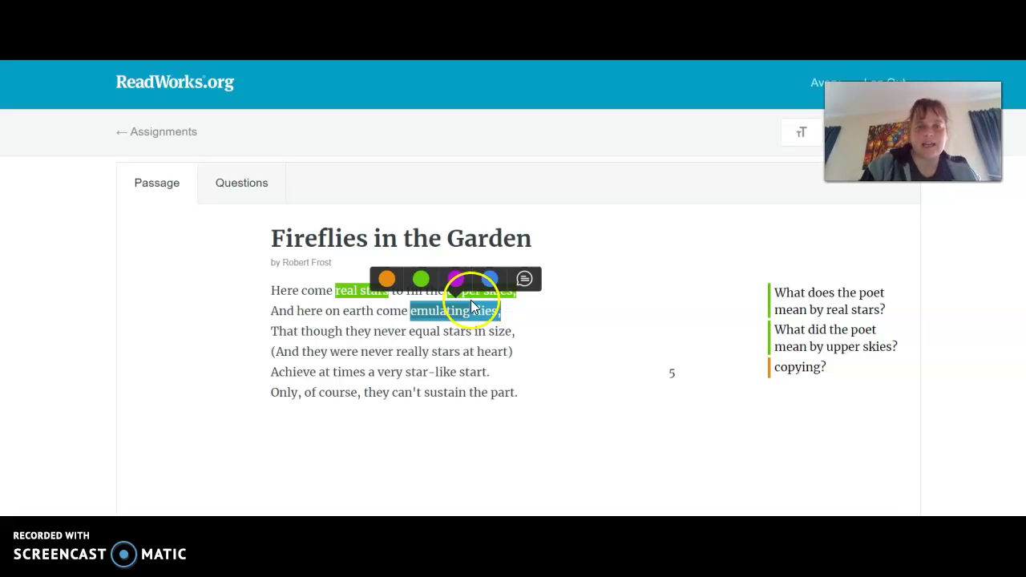
pyautogui.click(421, 279)
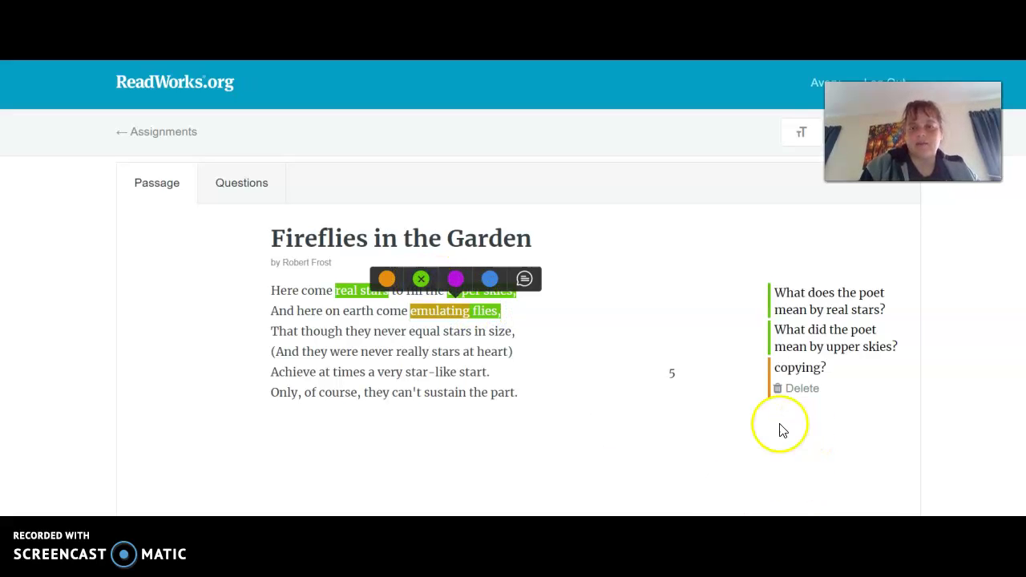
pyautogui.click(604, 376)
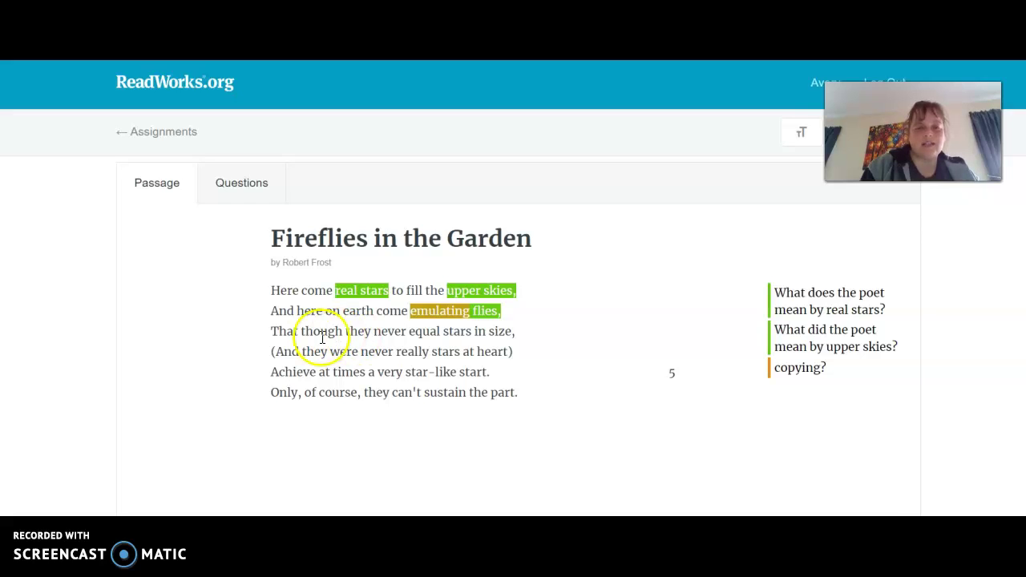
# Highlight line 3, "though they never equal stars in size,", in purple.
pyautogui.moveTo(300, 331); pyautogui.dragTo(515, 331)
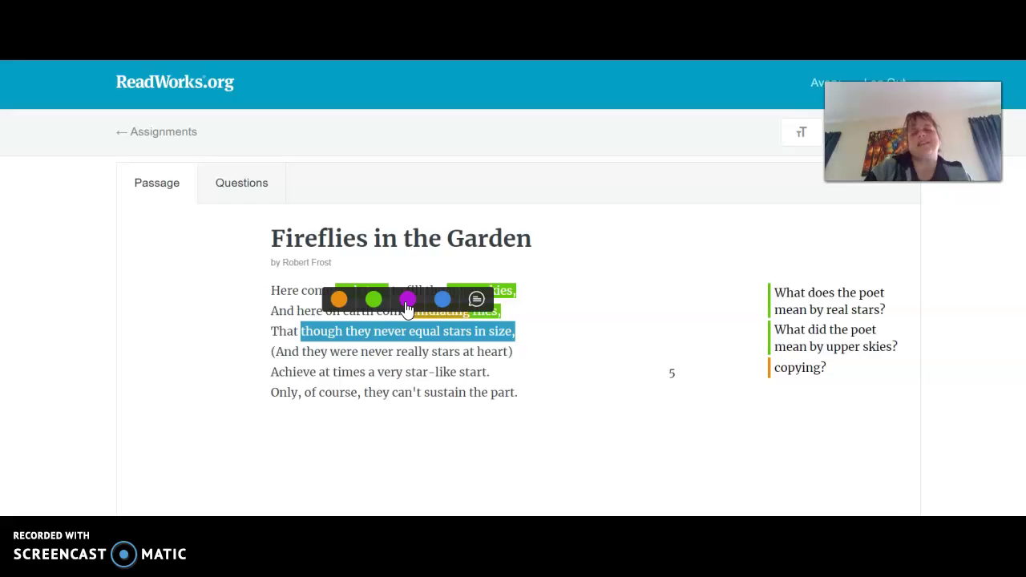
pyautogui.click(407, 301)
pyautogui.click(572, 363)
pyautogui.click(508, 319)
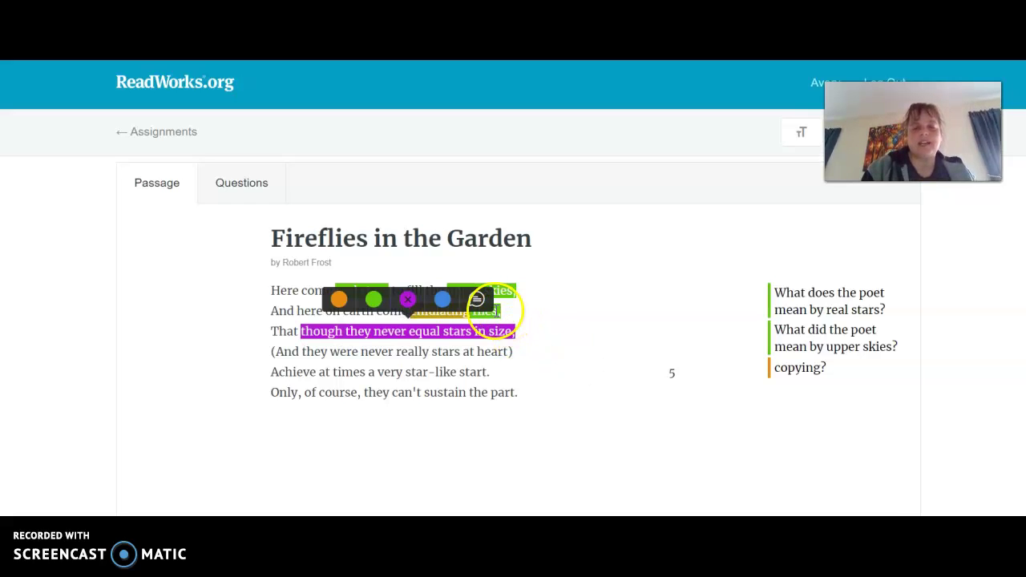
pyautogui.press('super')
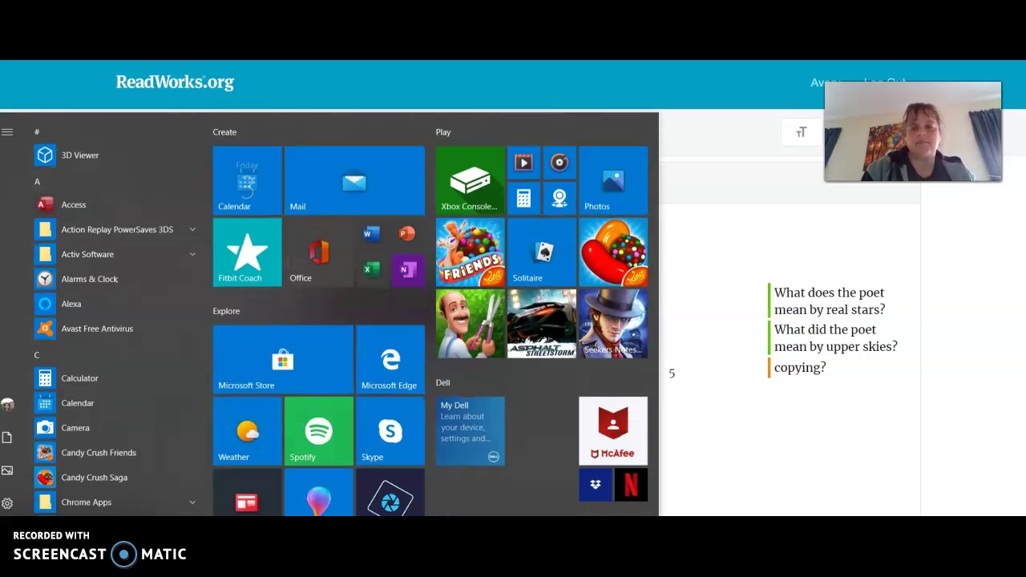
pyautogui.click(723, 433)
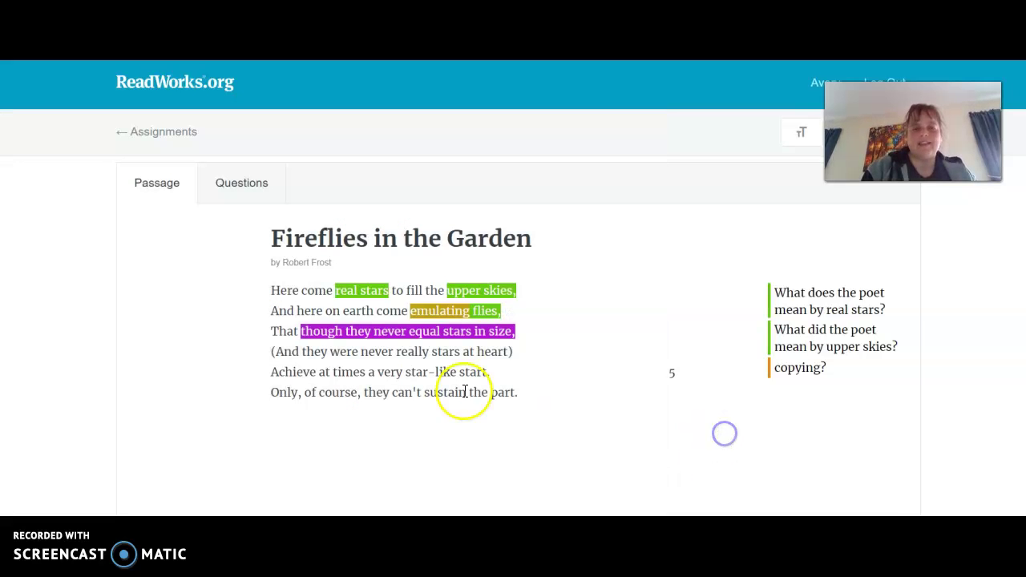
# Attach the note "the fireflies will never be as big as stars" to the purple line.
pyautogui.doubleClick(448, 335)
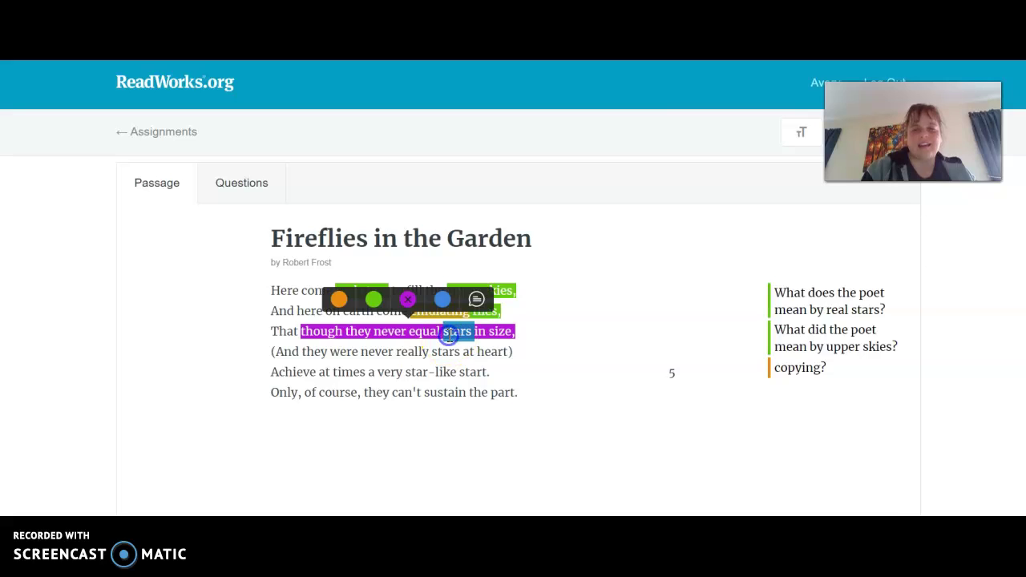
pyautogui.click(527, 299)
pyautogui.click(736, 505)
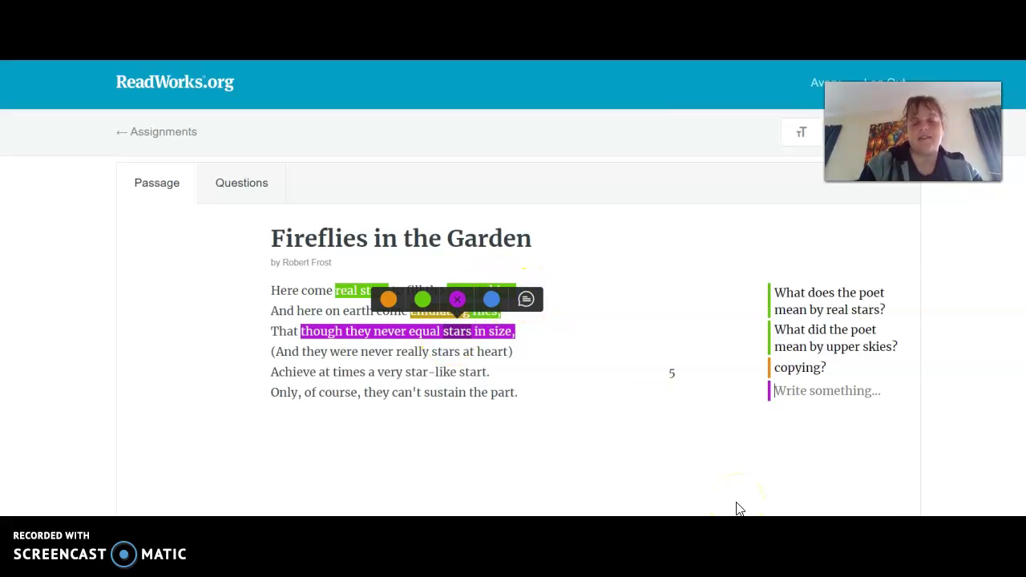
pyautogui.write('the fireflies will never be as bigs as')
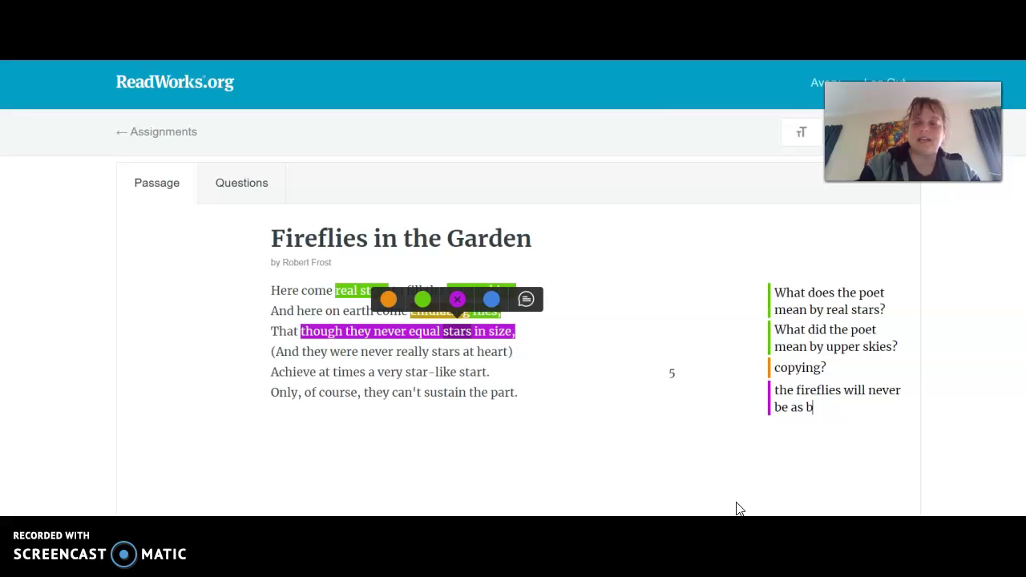
pyautogui.press('BackSpace')
pyautogui.press('BackSpace')
pyautogui.press('BackSpace')
pyautogui.write('as stars')
pyautogui.click(608, 383)
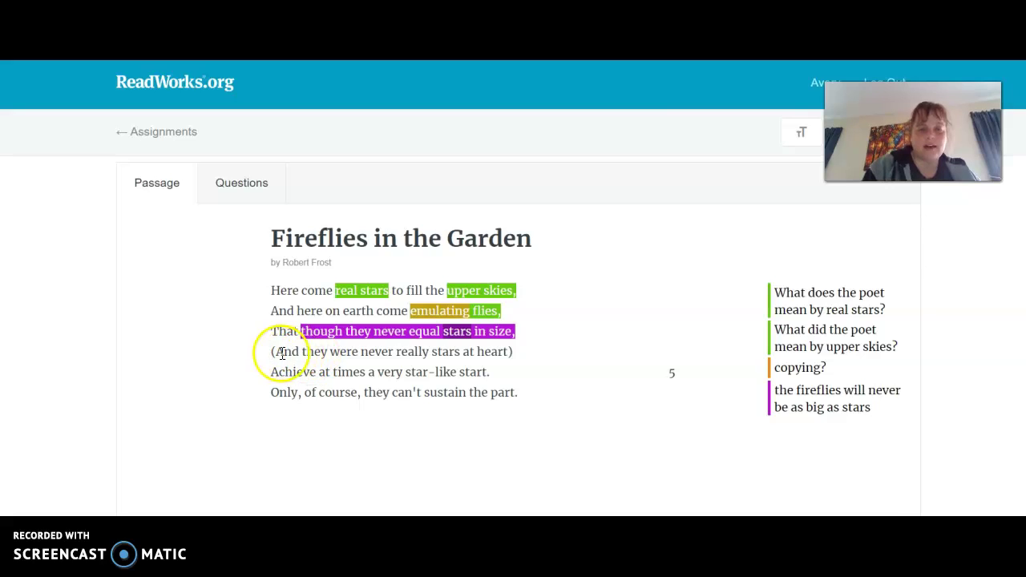
# Highlight line 4 purple with the note "Fireflies were never really stars. They were just emulating (copying them).".
pyautogui.moveTo(273, 353); pyautogui.dragTo(509, 365)
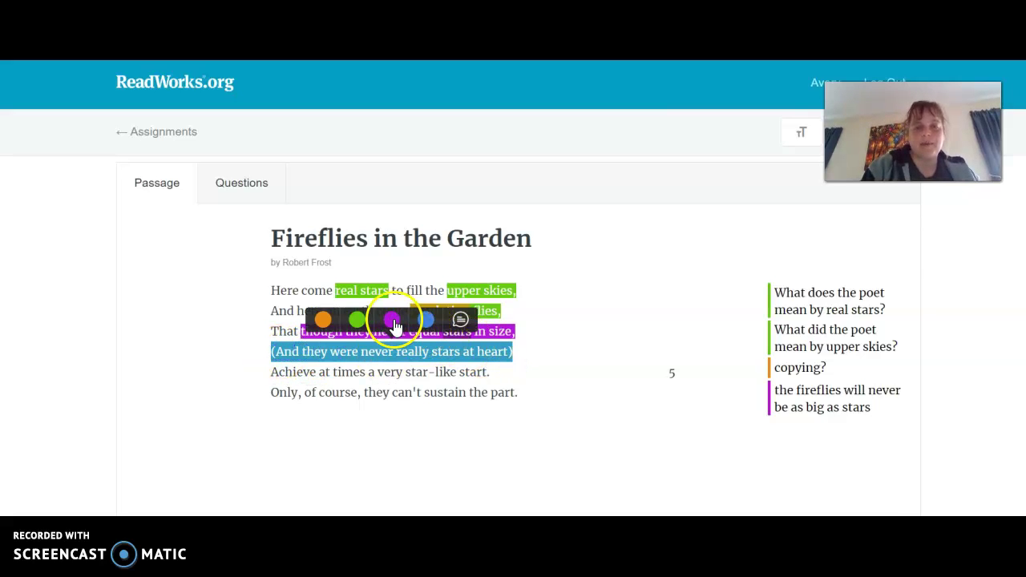
pyautogui.click(392, 321)
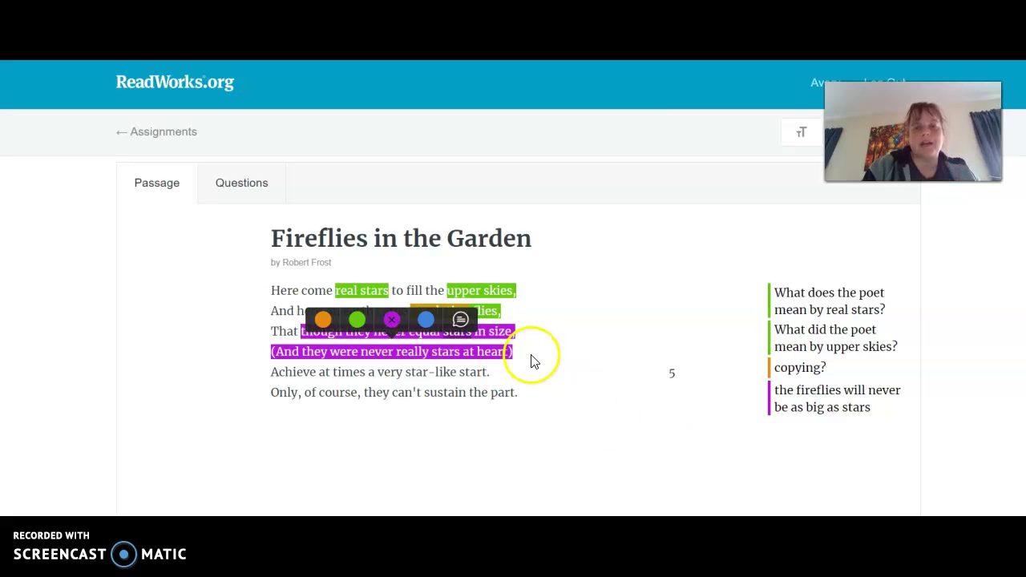
pyautogui.click(459, 322)
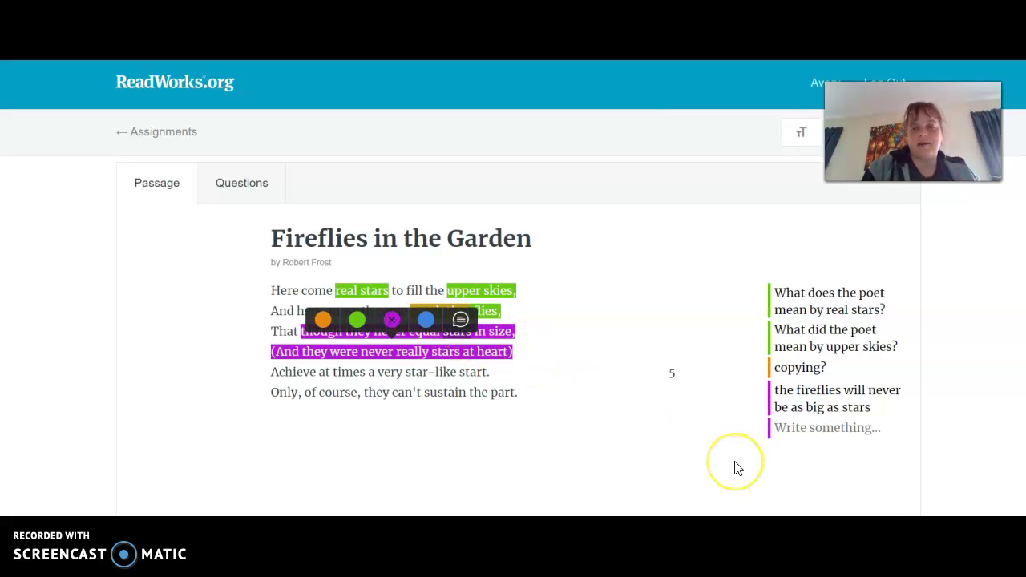
pyautogui.write('Fireflie')
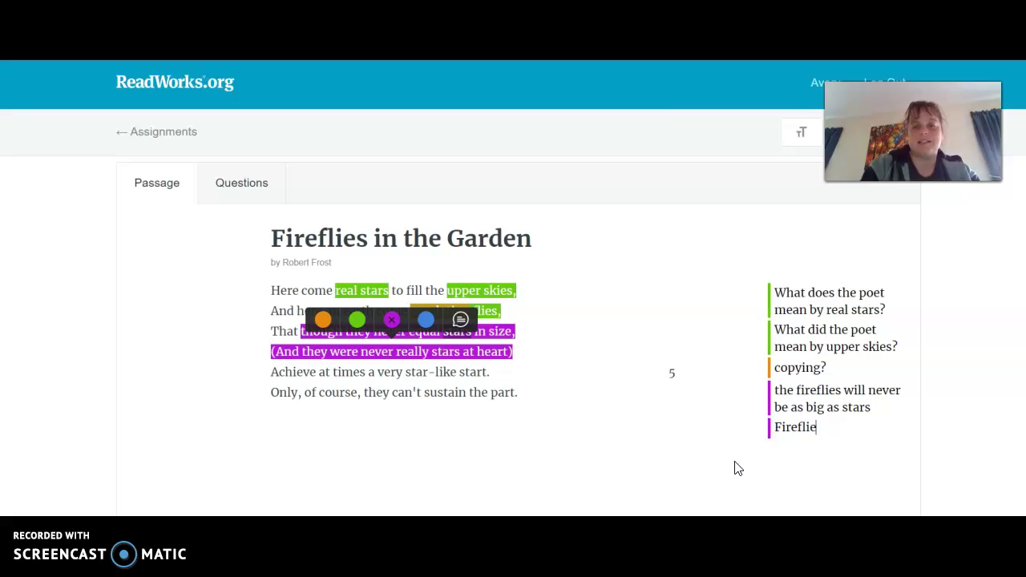
pyautogui.write('s were never rea')
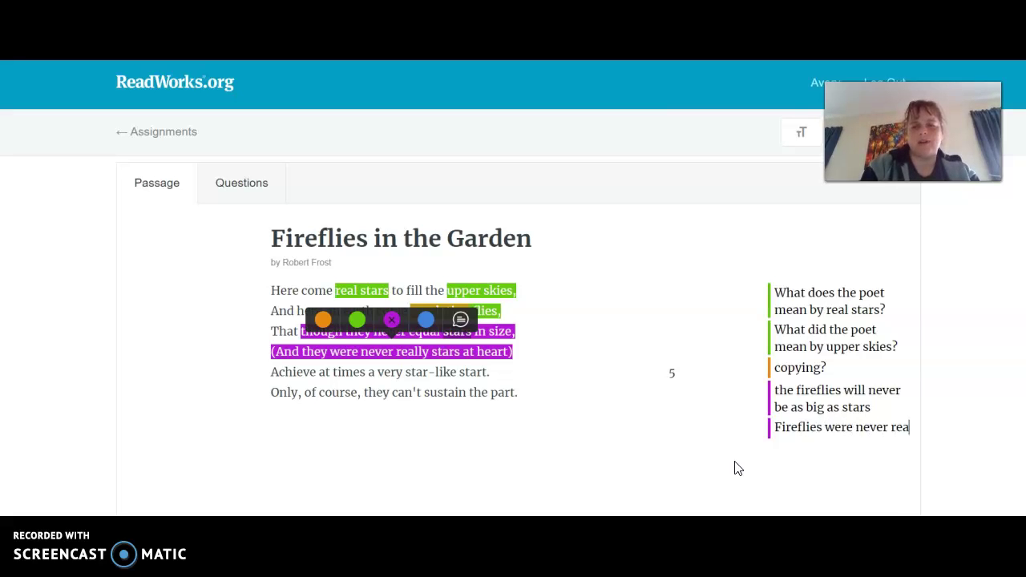
pyautogui.write('lly stars')
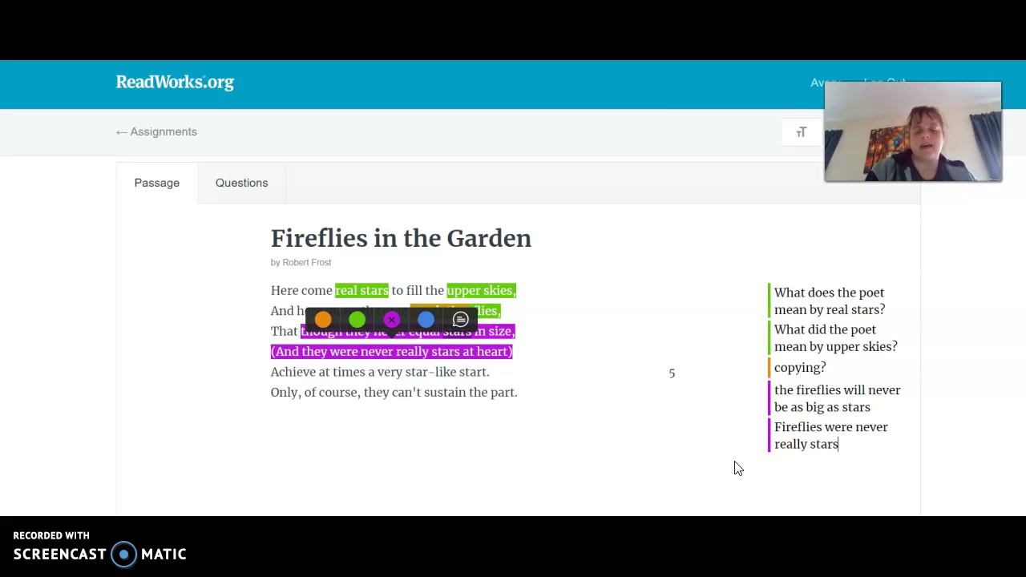
pyautogui.write('. They')
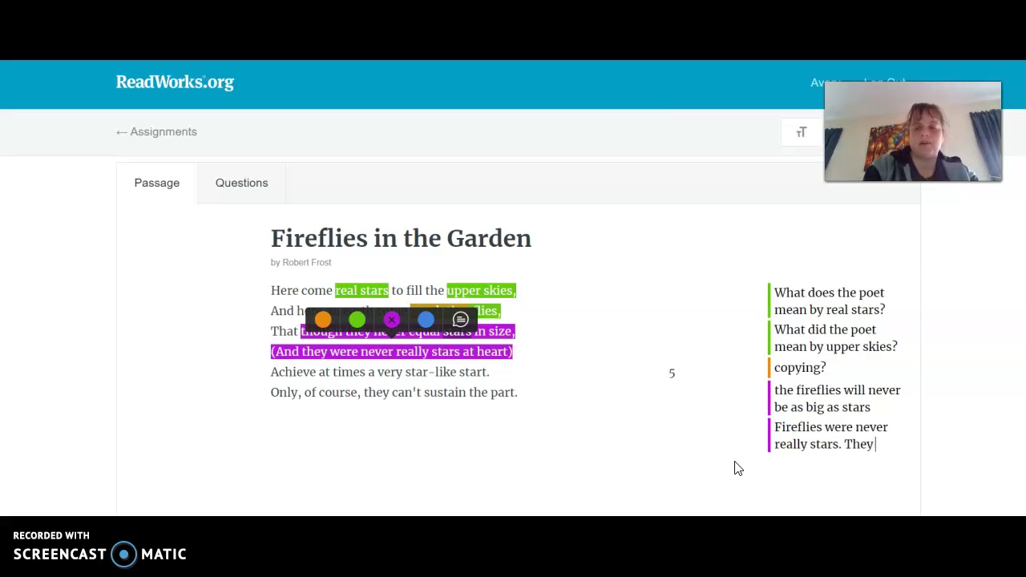
pyautogui.write(' were just emulat')
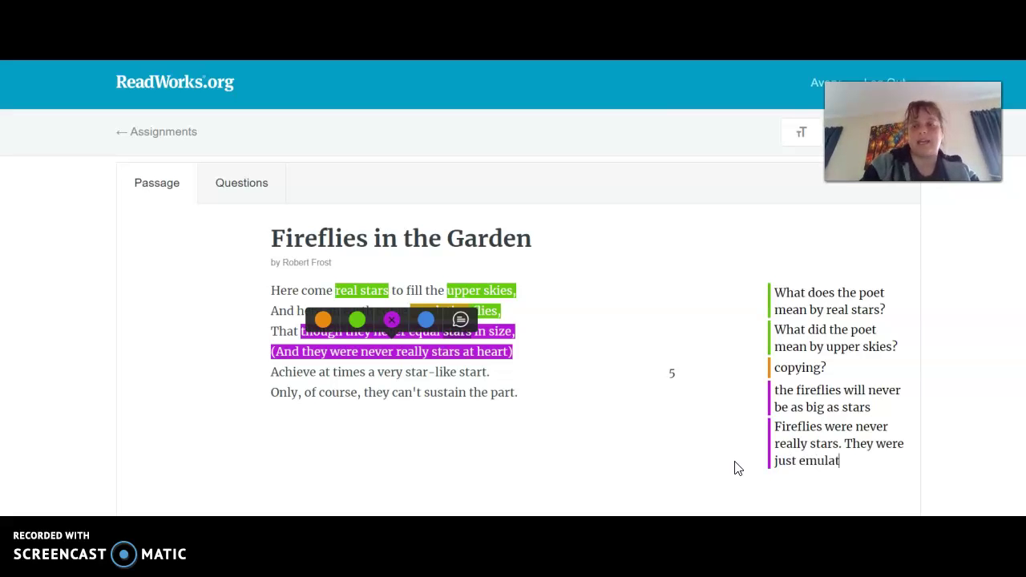
pyautogui.write('ing (copying them')
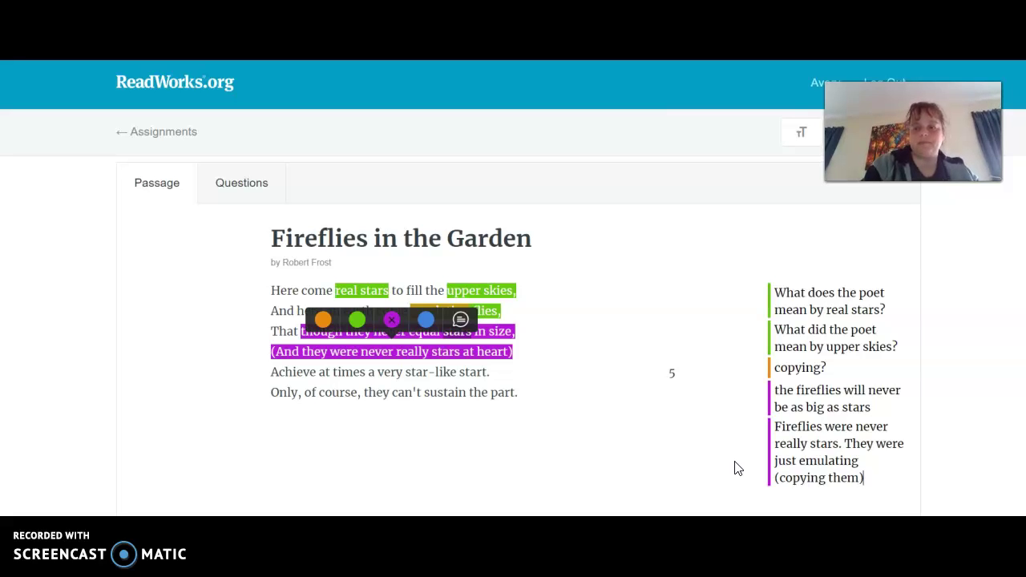
pyautogui.write(').')
pyautogui.click(631, 374)
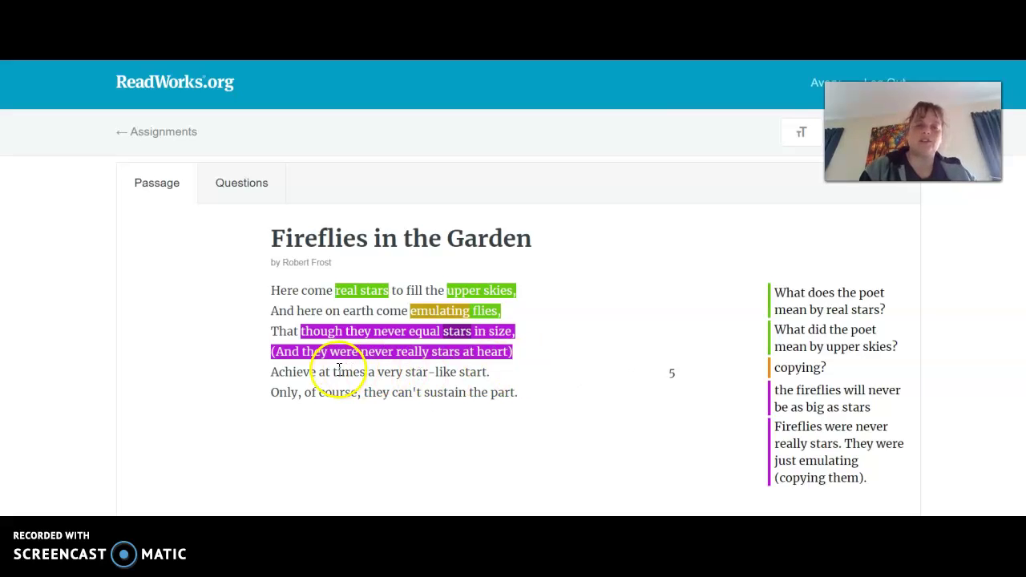
# Highlight line 5 purple and note "The fireflies look like stars.".
pyautogui.moveTo(274, 373); pyautogui.dragTo(490, 375)
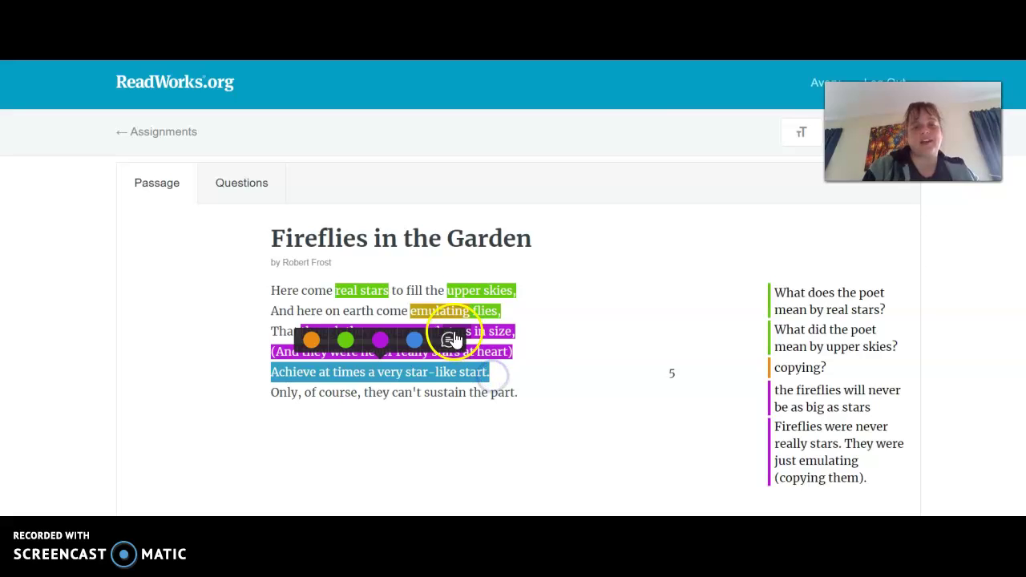
pyautogui.click(384, 341)
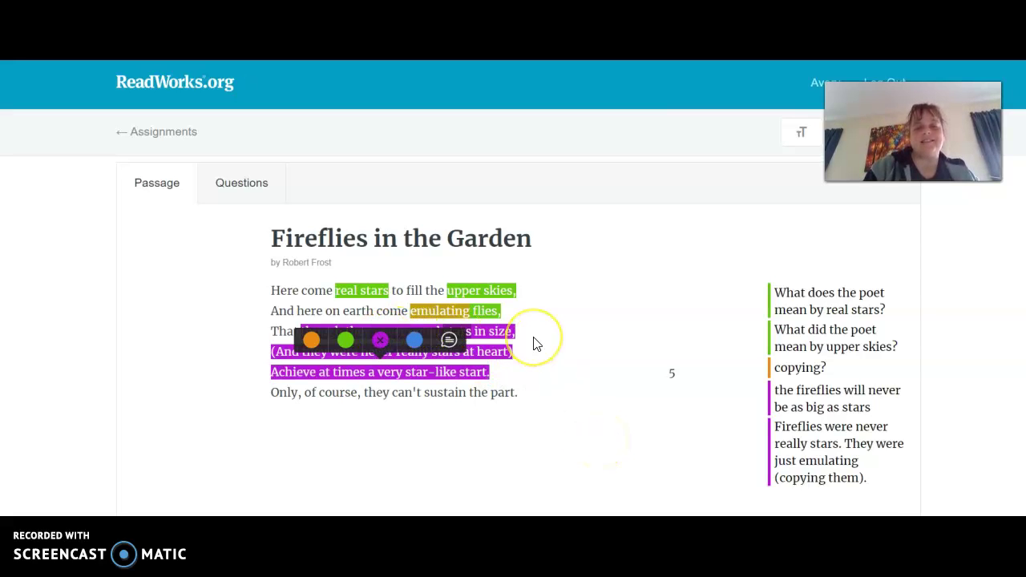
pyautogui.click(449, 340)
pyautogui.click(670, 463)
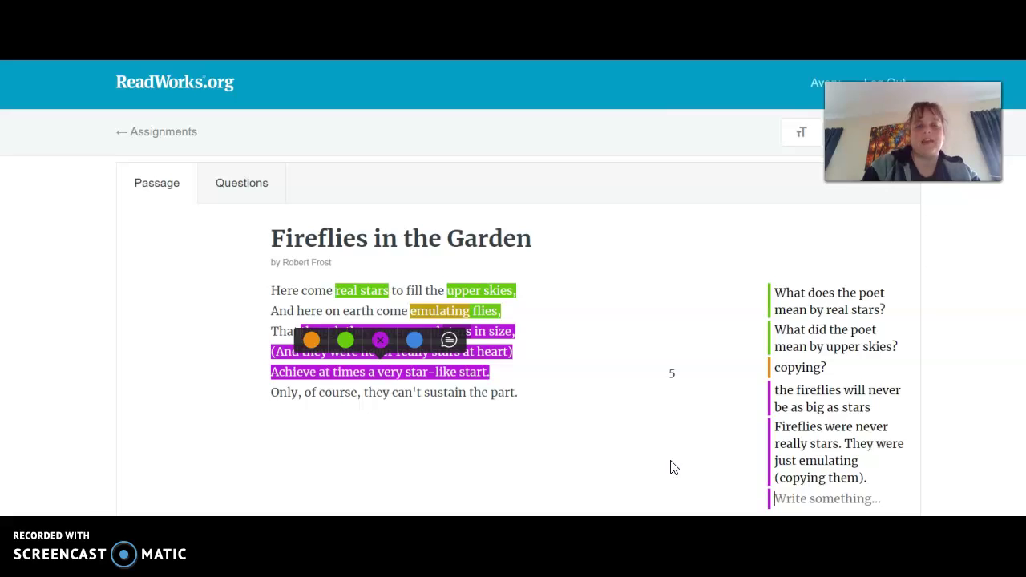
pyautogui.write('The fire')
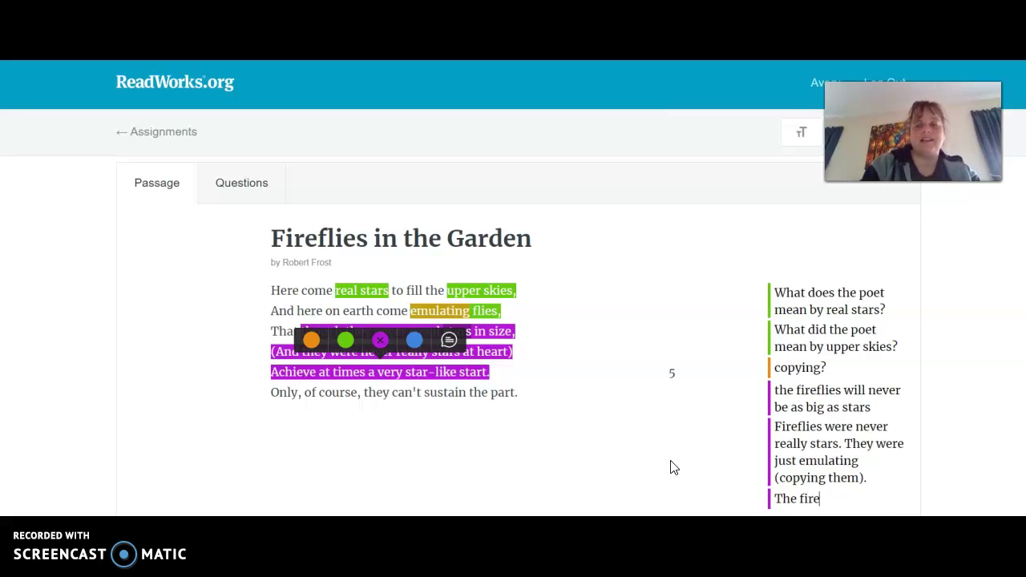
pyautogui.write('flies look like stars')
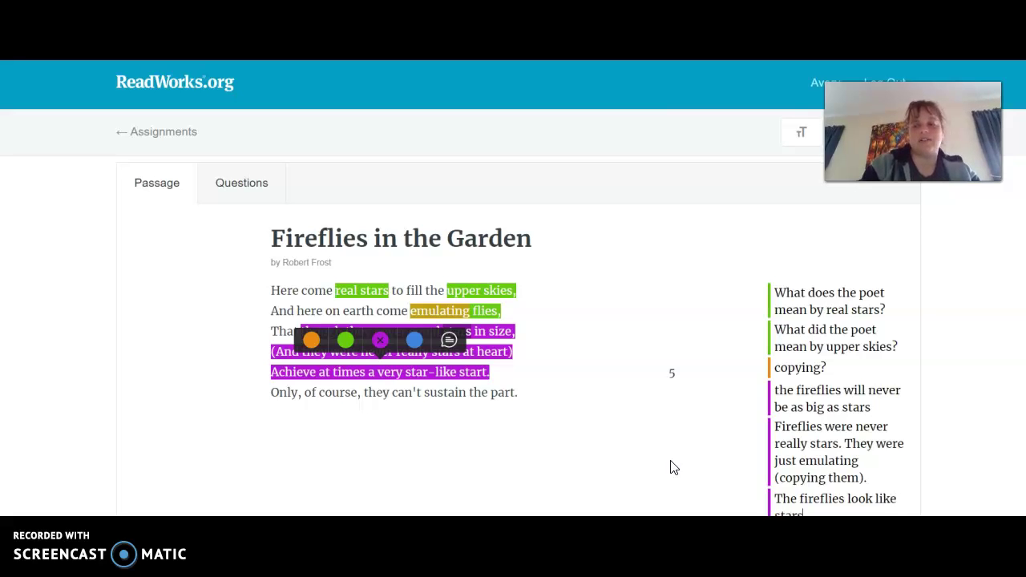
pyautogui.click(670, 490)
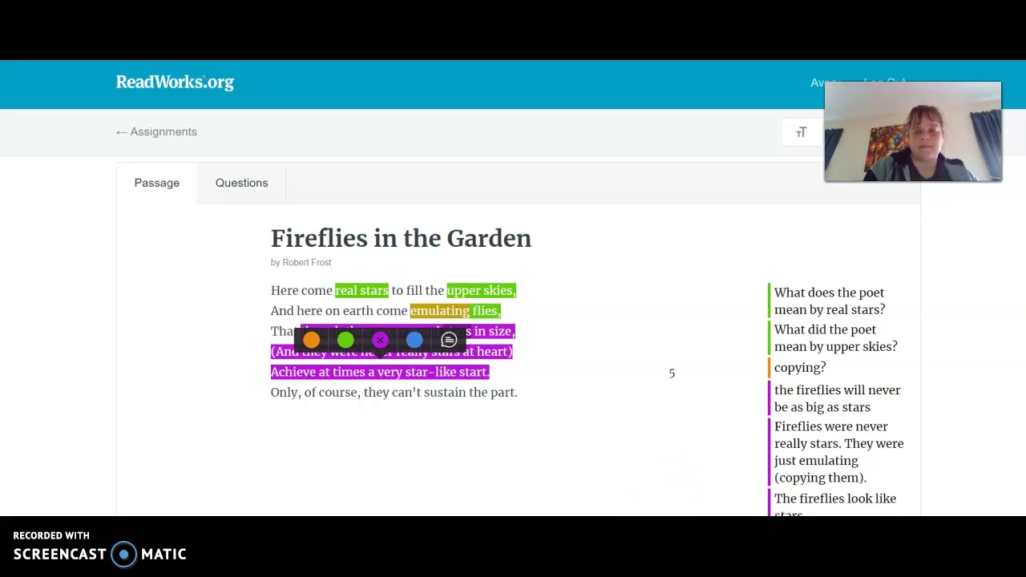
pyautogui.write('.')
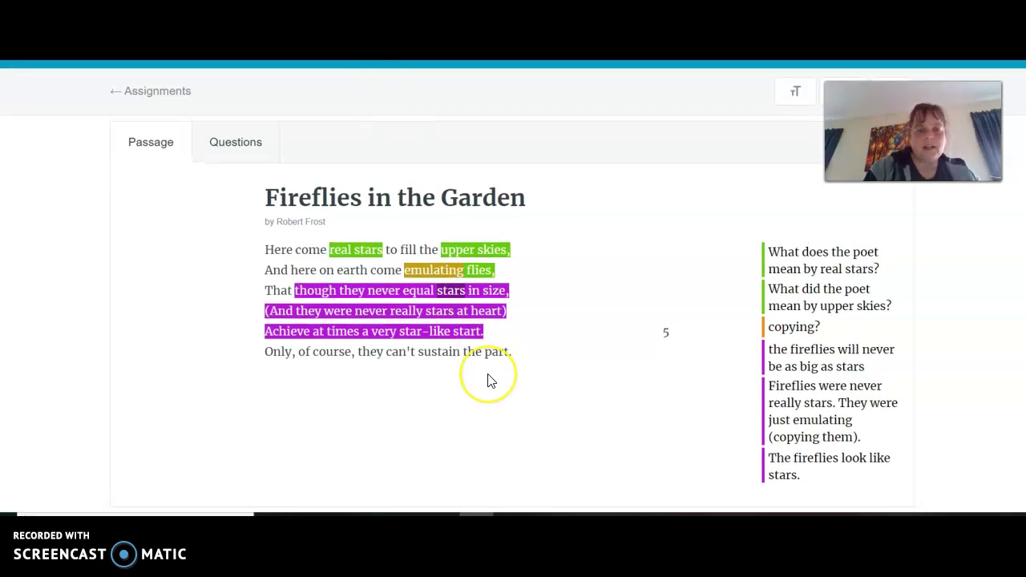
# Highlight "they can't sustain the part." green, noting "What does that mean that the fireflies can't sustain the part?".
pyautogui.click(353, 353)
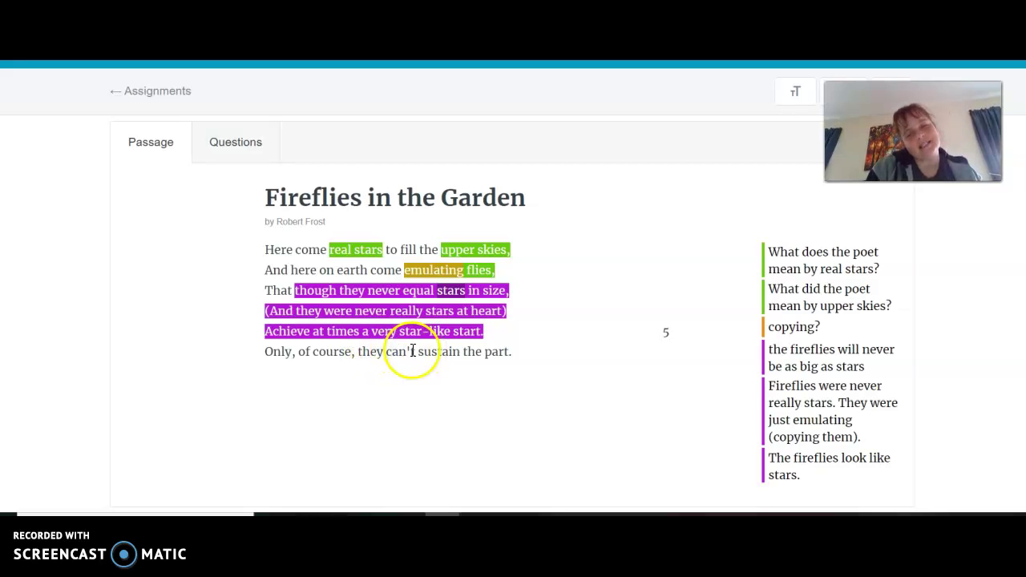
pyautogui.moveTo(358, 352); pyautogui.dragTo(534, 359)
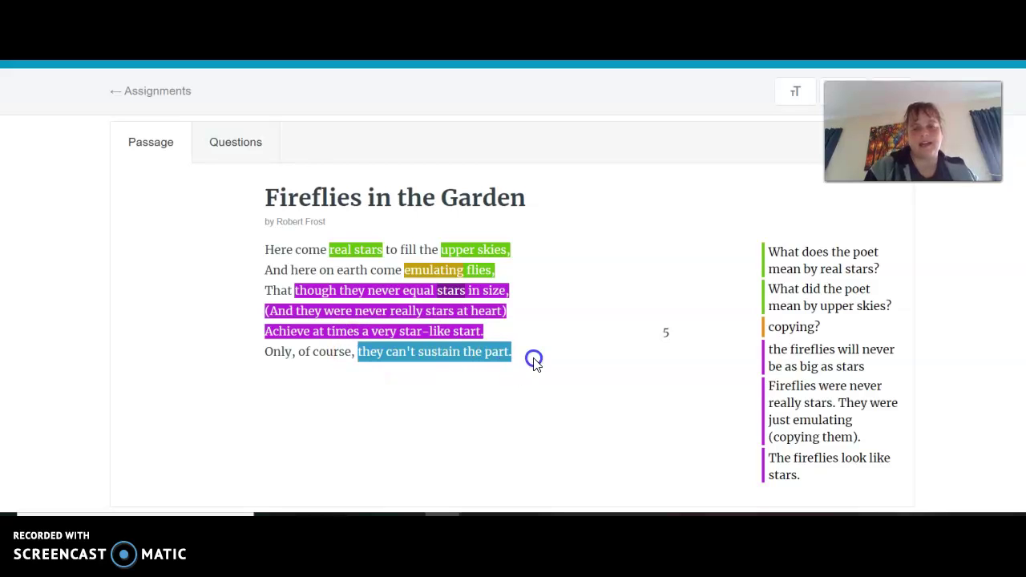
pyautogui.click(402, 321)
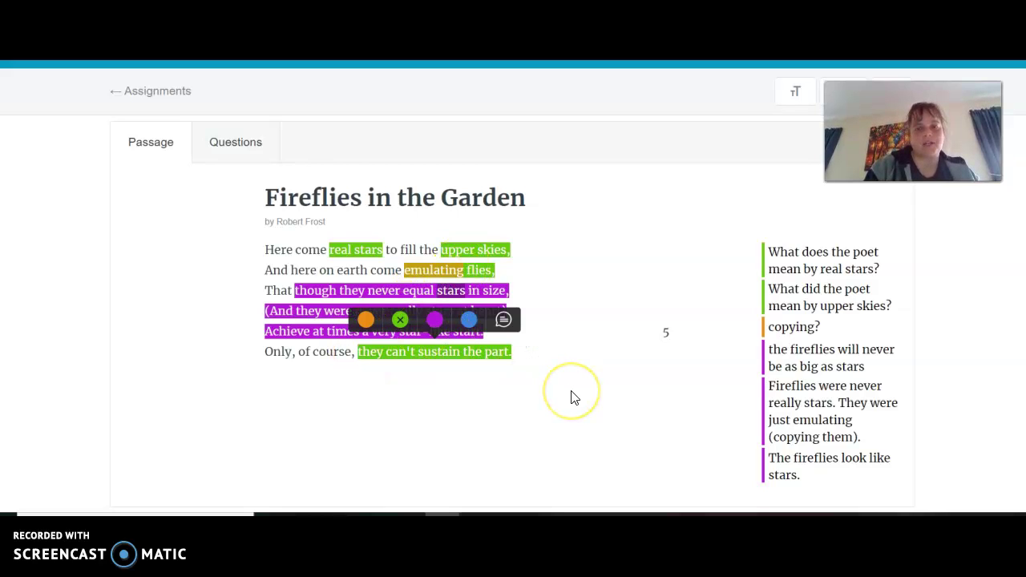
pyautogui.click(502, 320)
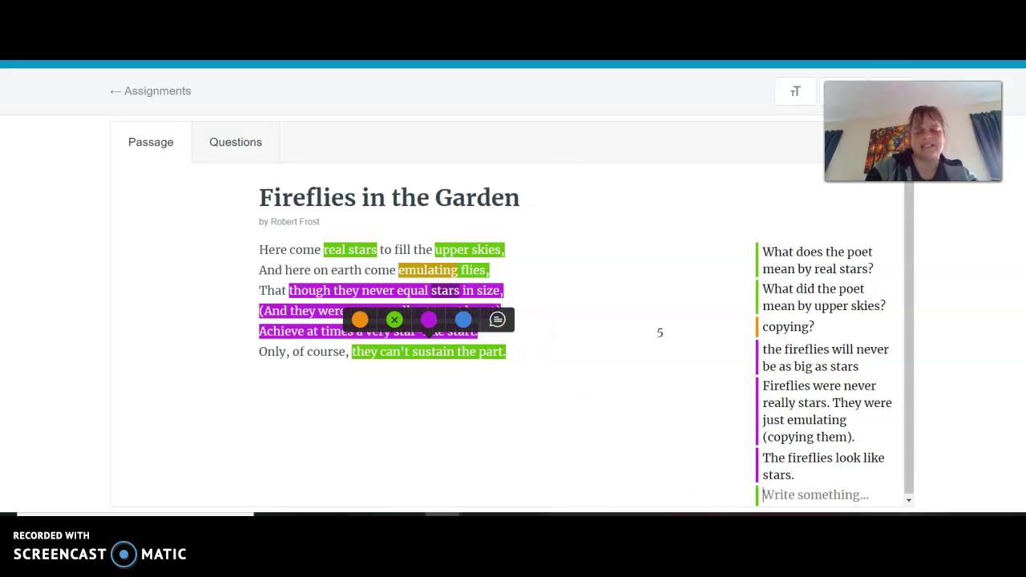
pyautogui.write('What does t')
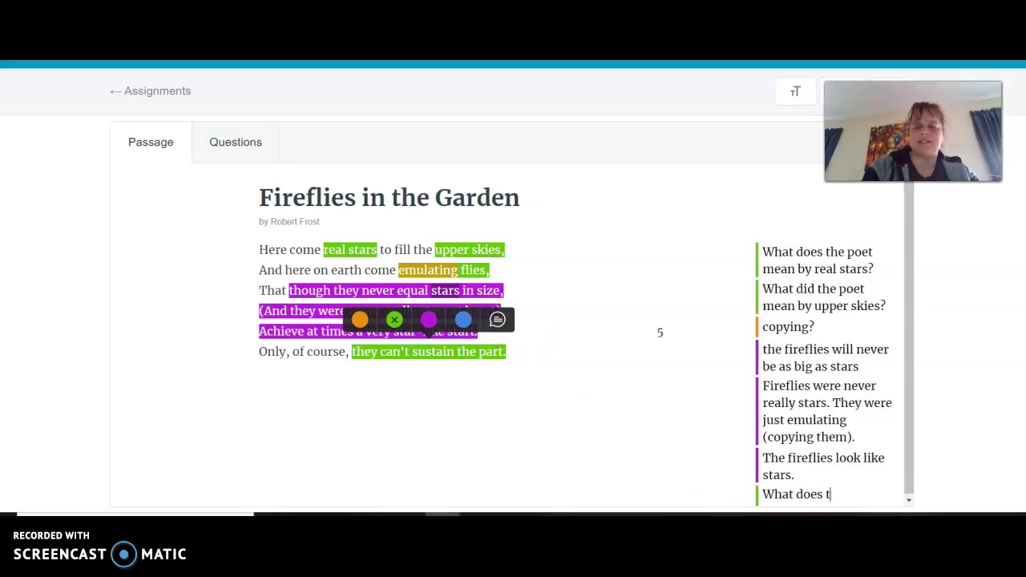
pyautogui.write('hat mean that they can')
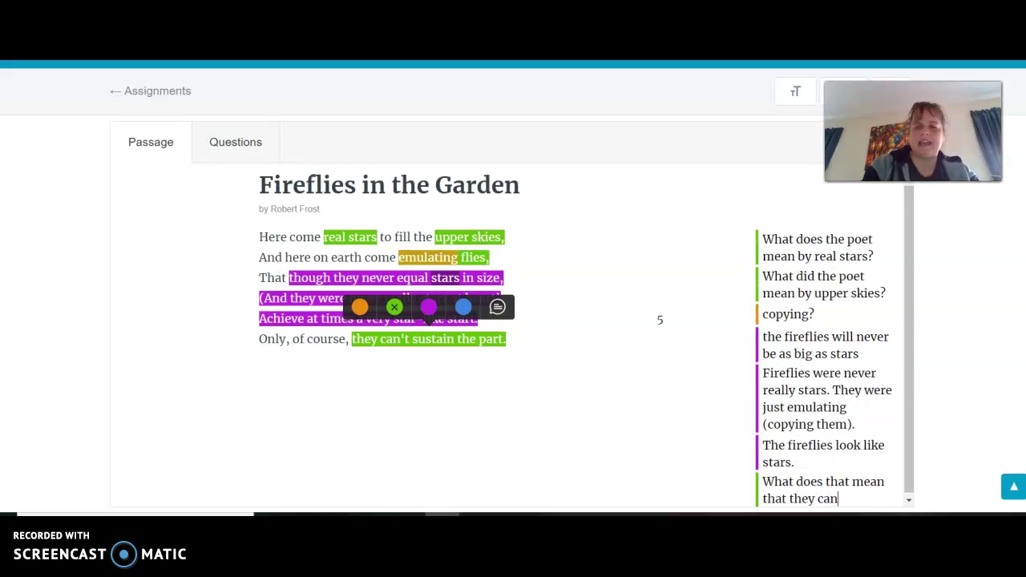
pyautogui.write("'t sustain the part?")
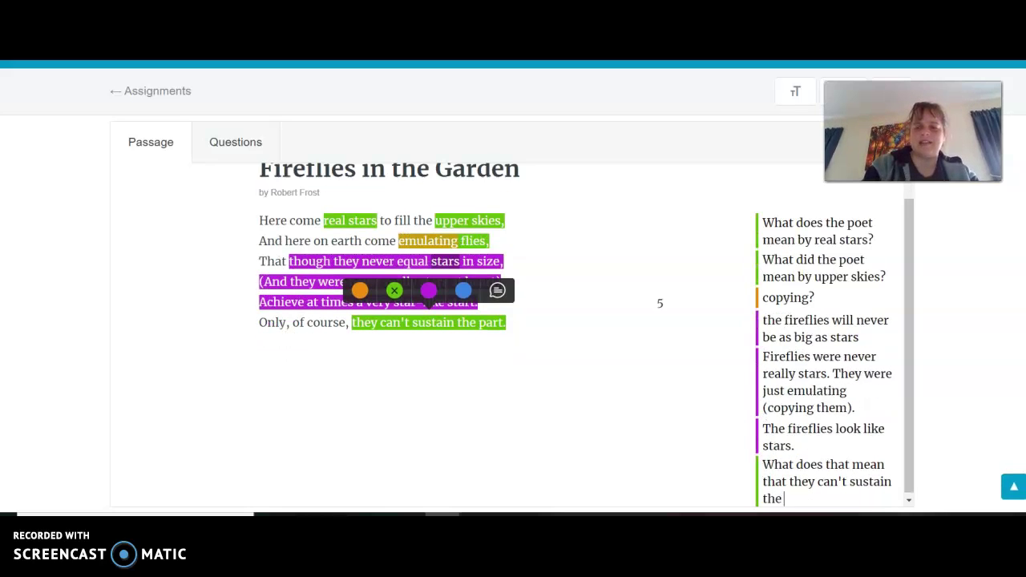
pyautogui.click(816, 479)
pyautogui.press('BackSpace')
pyautogui.press('BackSpace')
pyautogui.press('BackSpace')
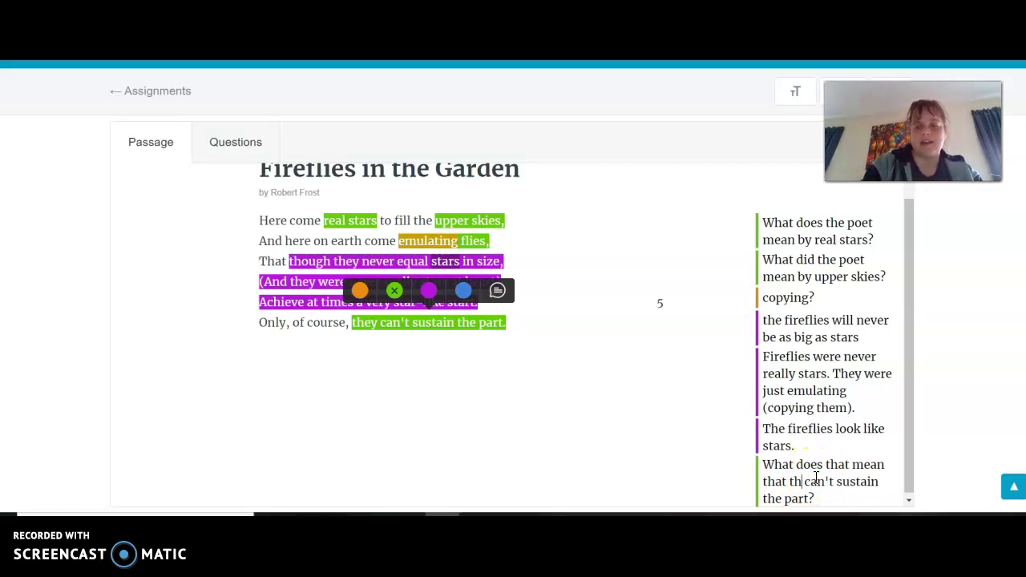
pyautogui.write('e fireflies')
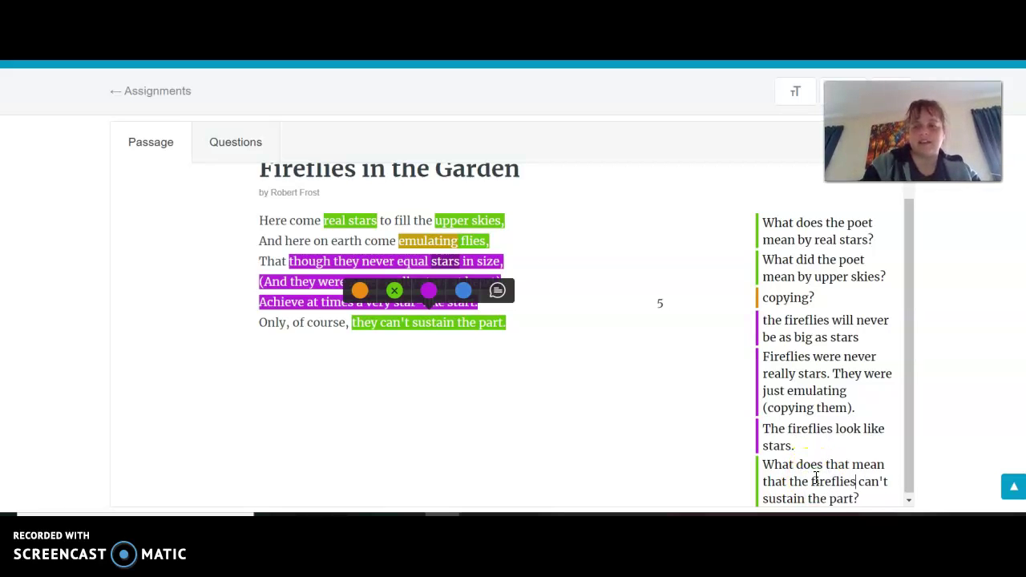
pyautogui.click(606, 340)
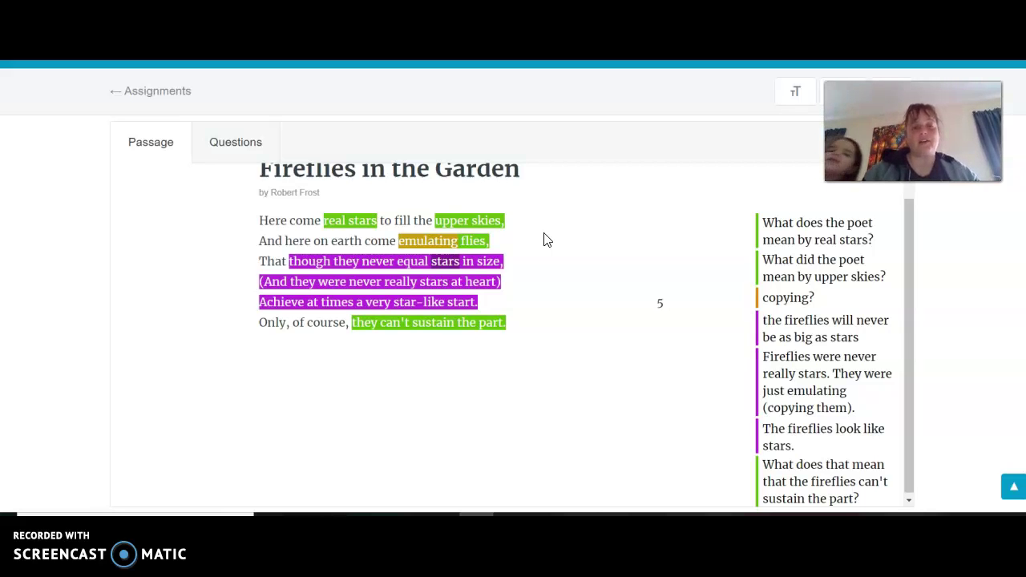
# Switch to the Questions tab and scroll through its 10 comprehension questions.
pyautogui.click(415, 219)
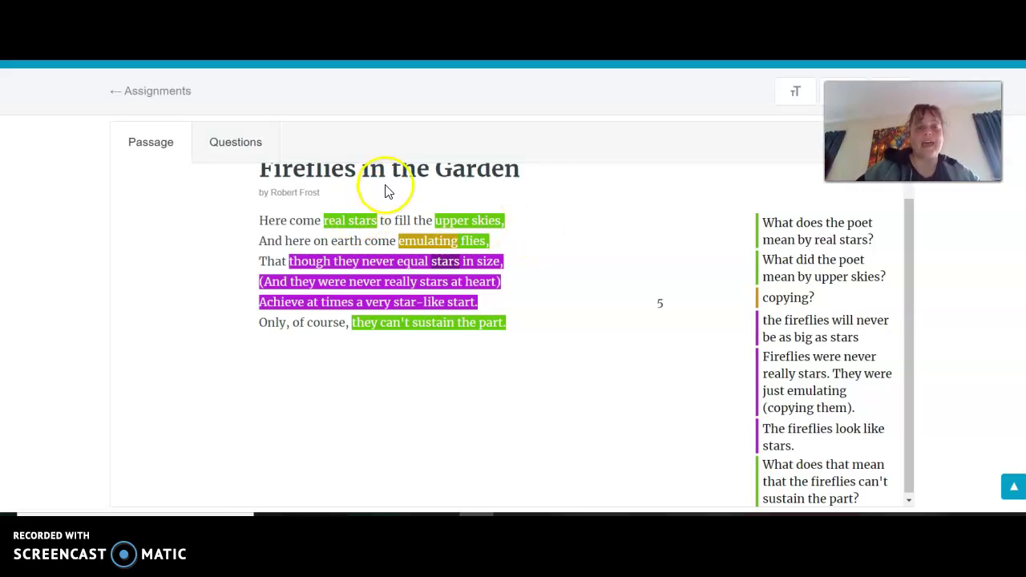
pyautogui.click(240, 144)
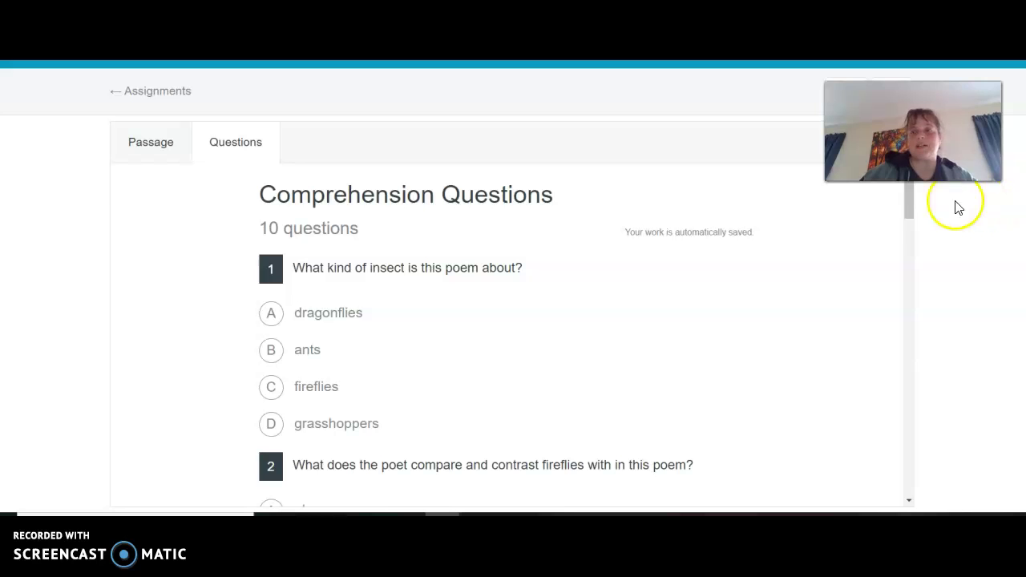
pyautogui.moveTo(904, 201)
pyautogui.mouseDown()
pyautogui.moveTo(898, 408)
pyautogui.moveTo(898, 222)
pyautogui.moveTo(910, 188)
pyautogui.mouseUp()
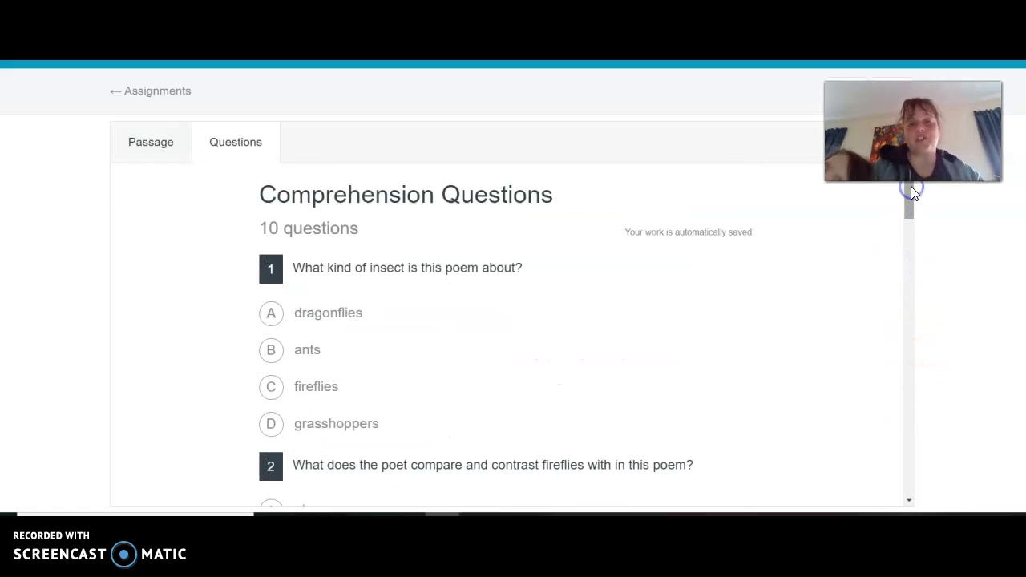